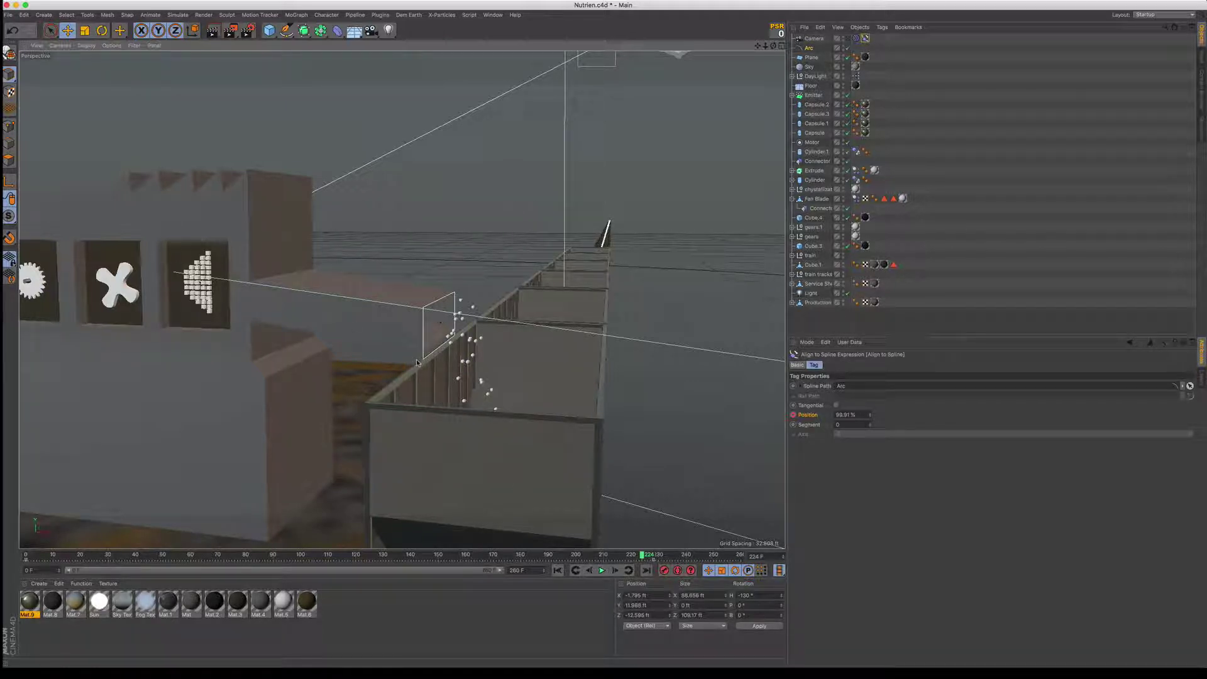
- Play the train-loading animation from the first frame and examine how the pellets fall from the chute into the wagon
scroll(415, 364, "up", 5)
scroll(415, 364, "down", 10)
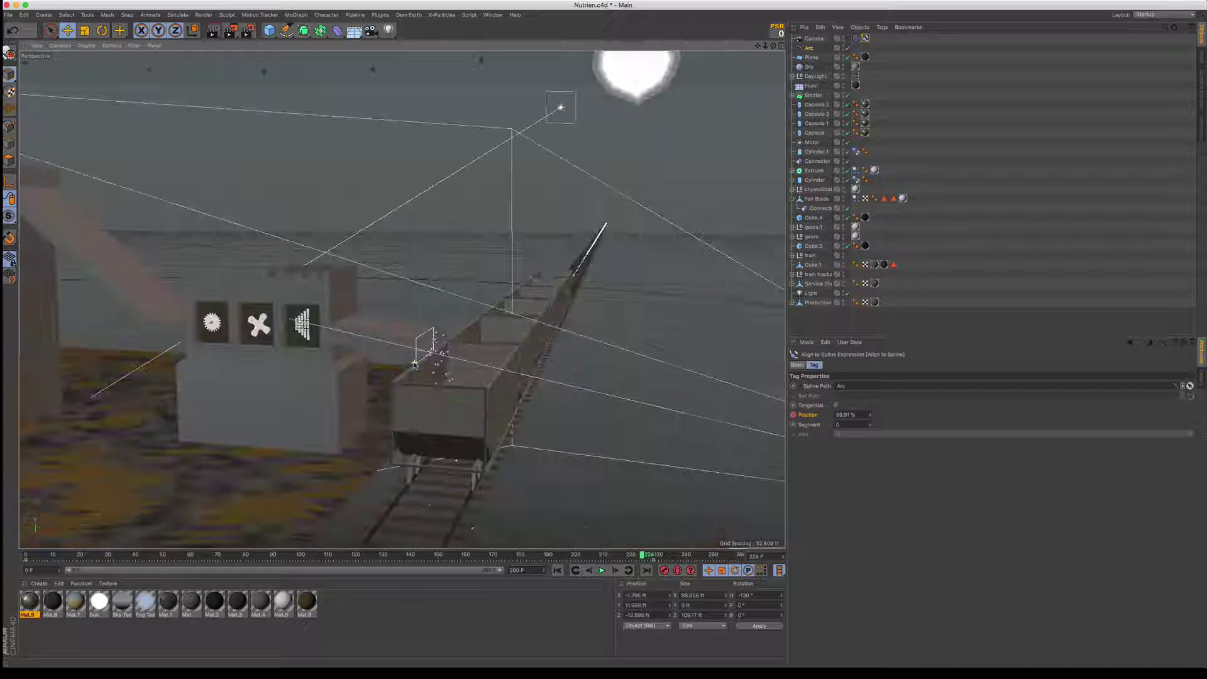
scroll(420, 364, "up", 5)
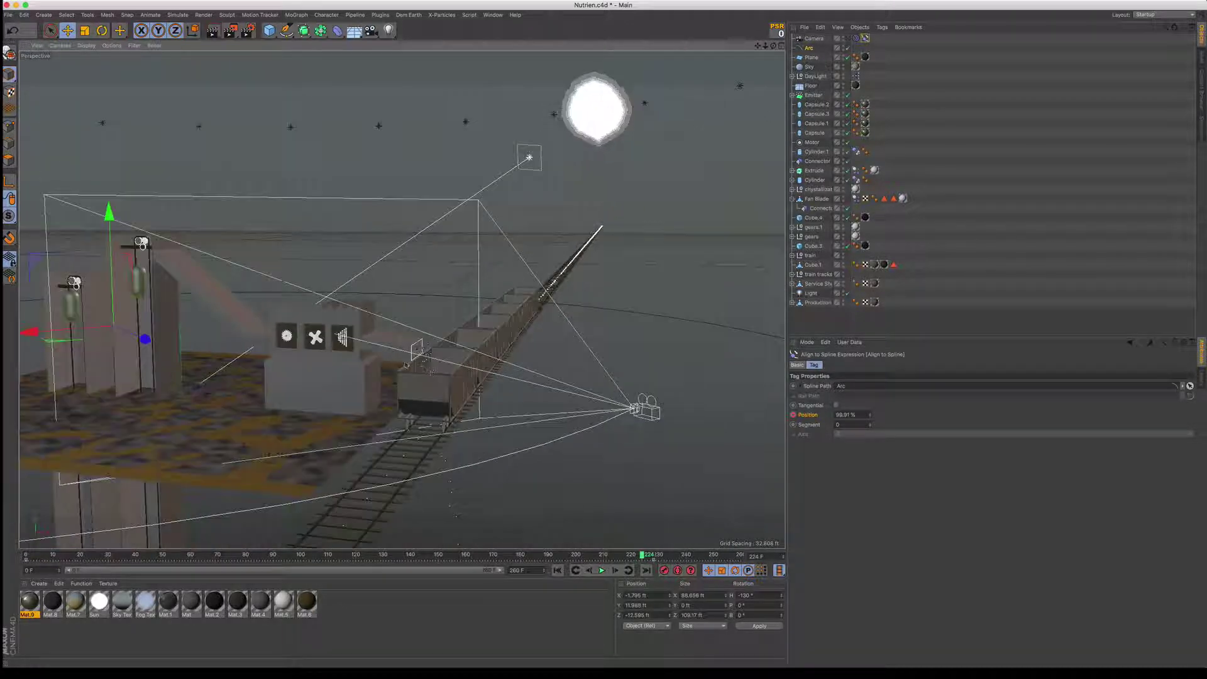
scroll(420, 362, "up", 4)
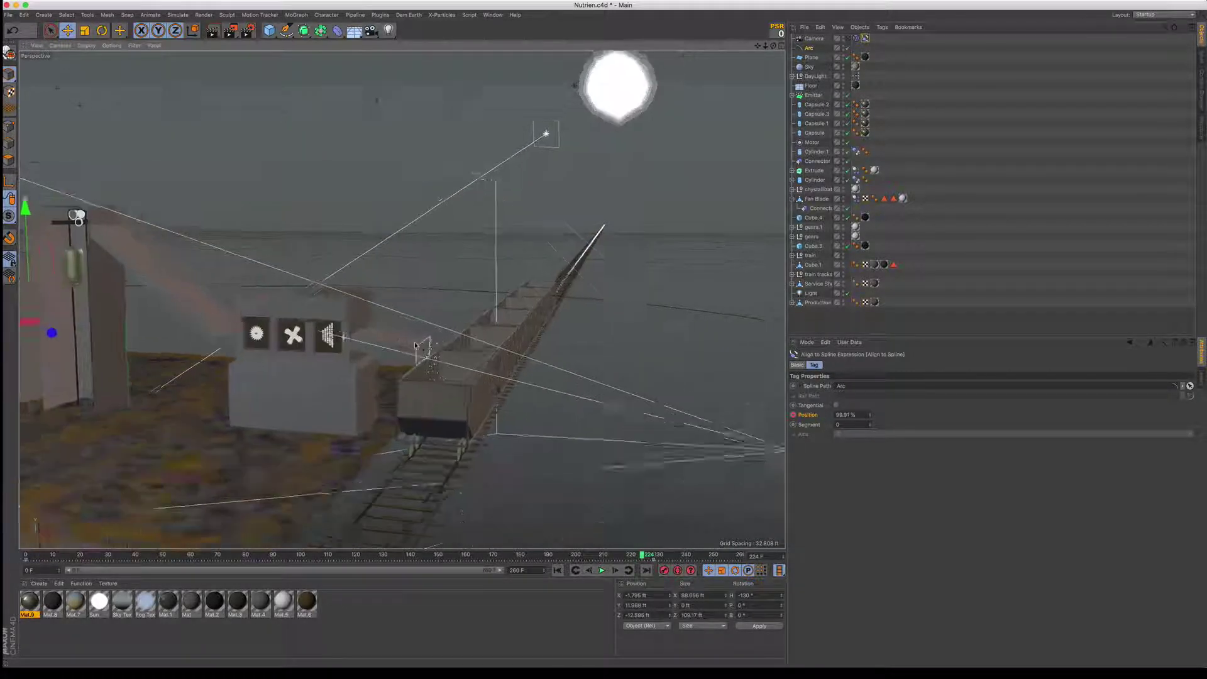
left_click_drag(454, 398, 448, 412, "alt")
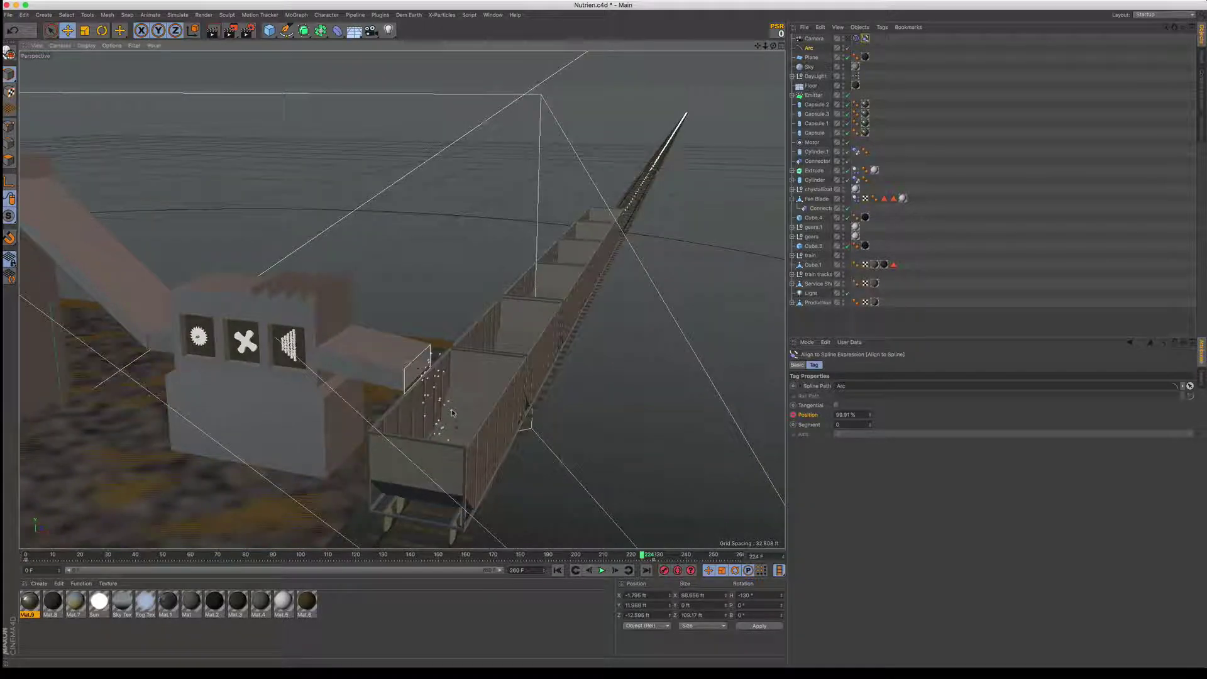
left_click(558, 572)
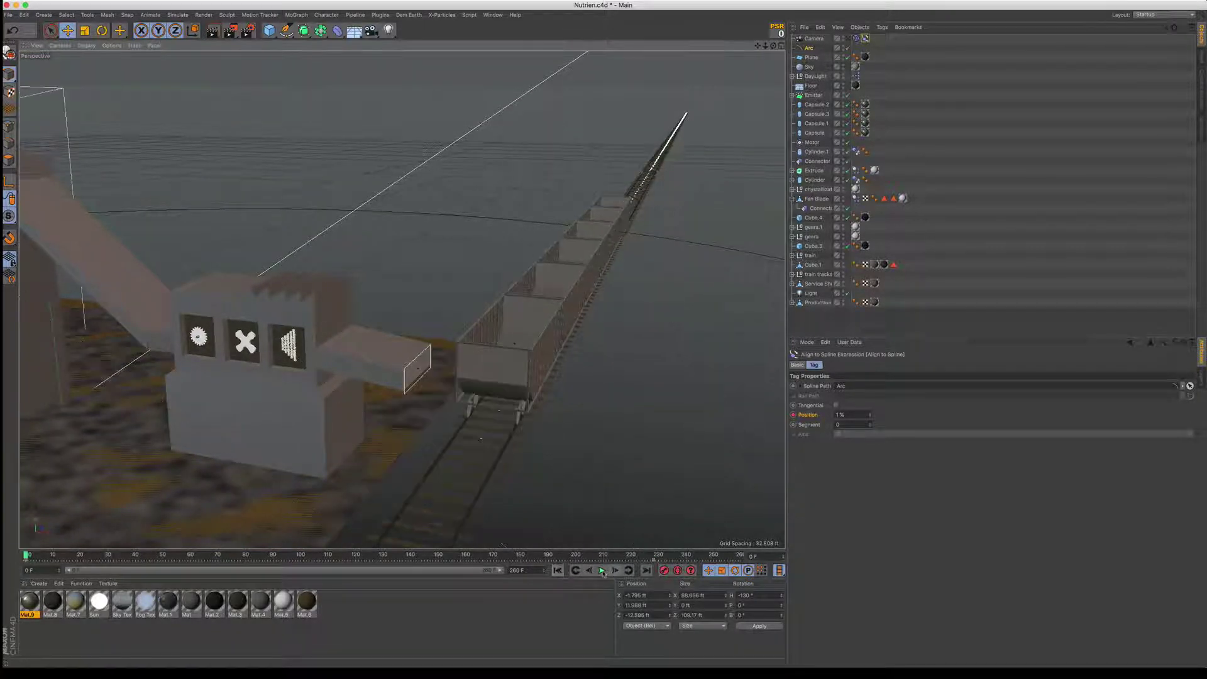
left_click(602, 571)
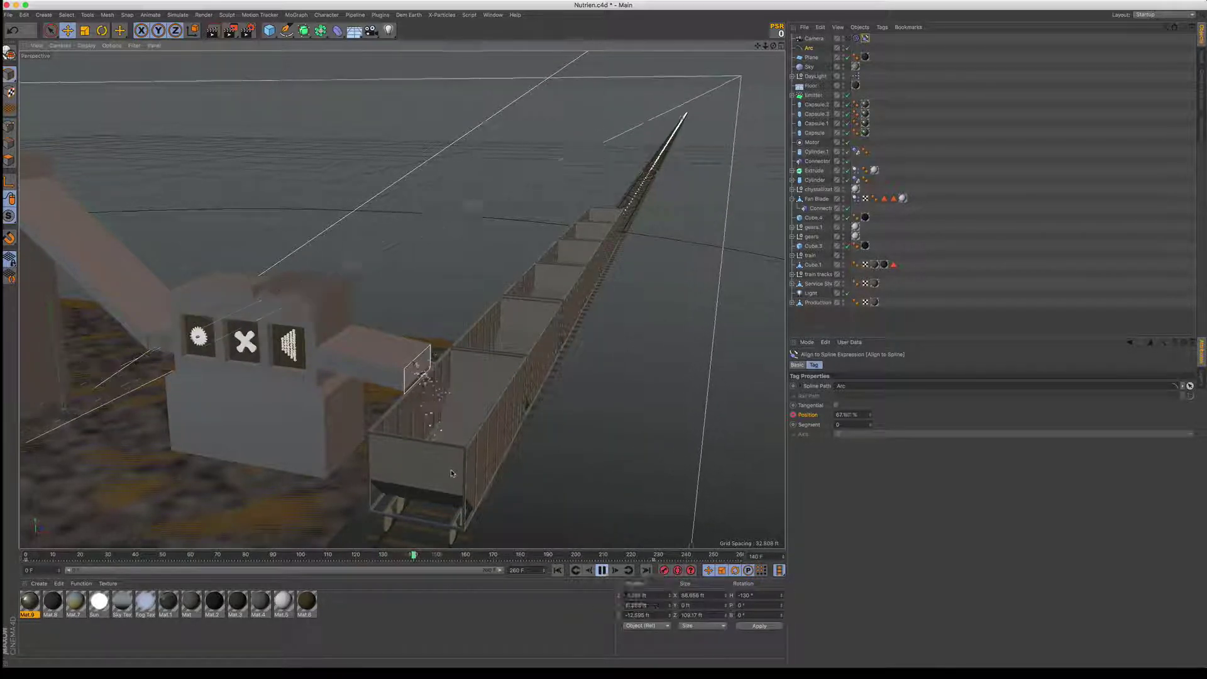
left_click_drag(451, 466, 451, 480, "alt")
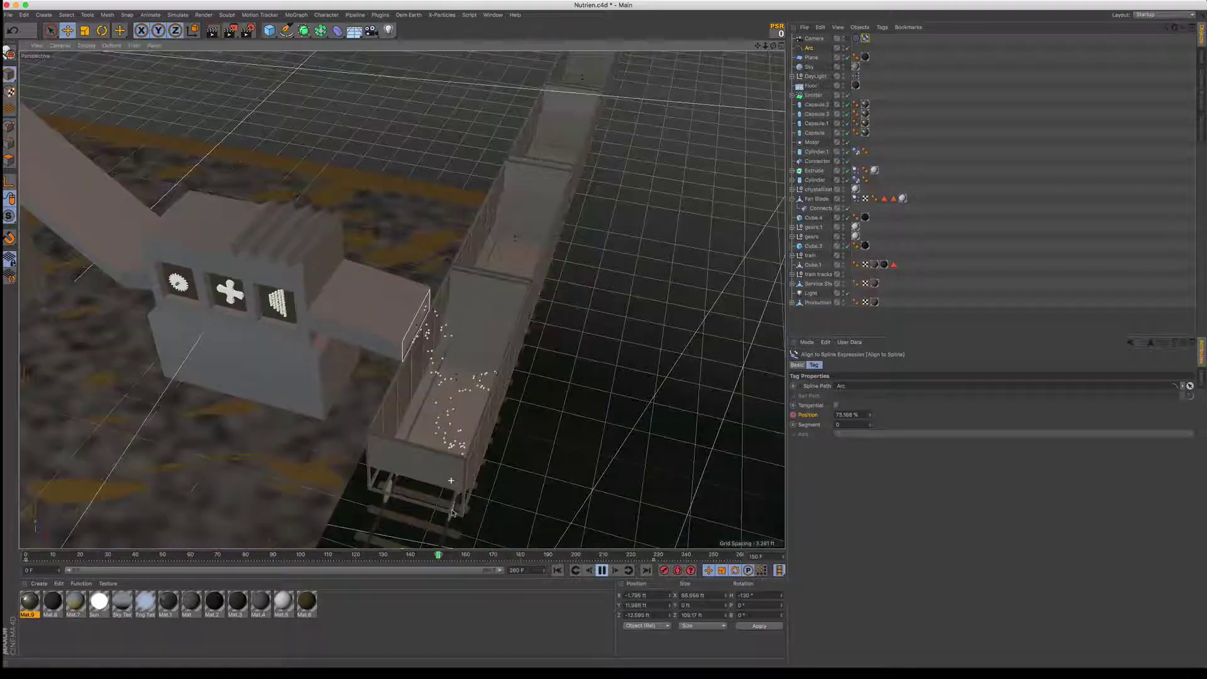
left_click(601, 571)
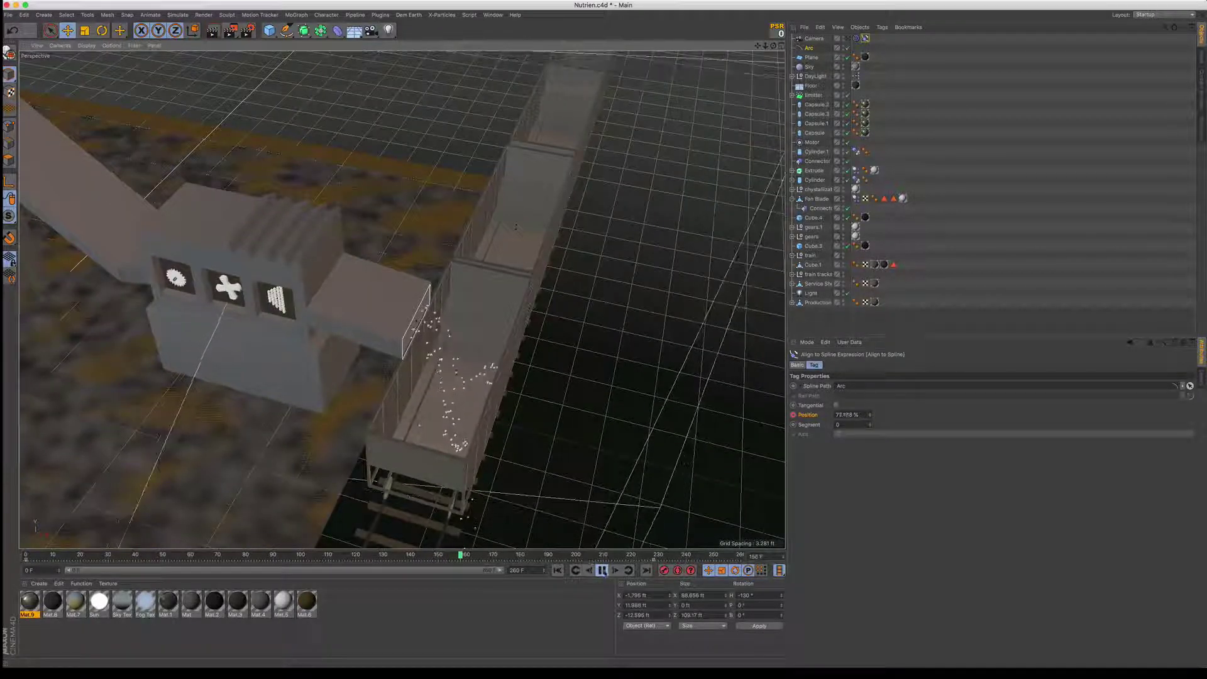
left_click(557, 571)
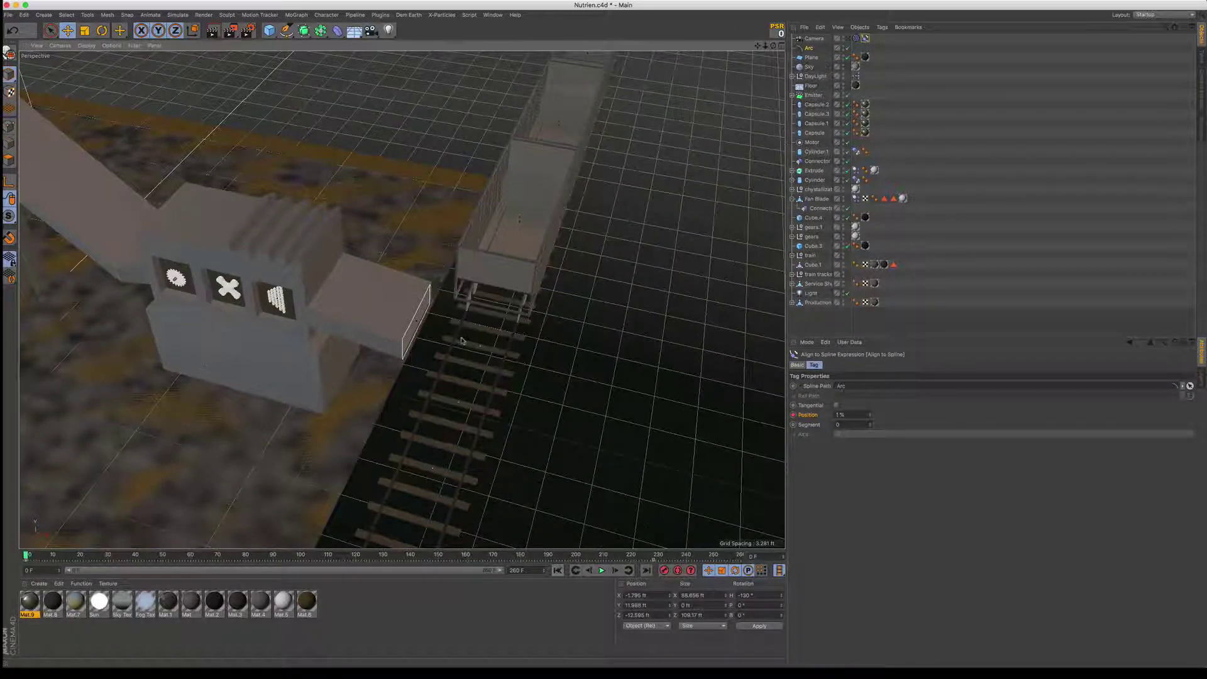
- Replay the animation from the first frame and examine the pellet emission from the outer side of the wagons
left_click(448, 554)
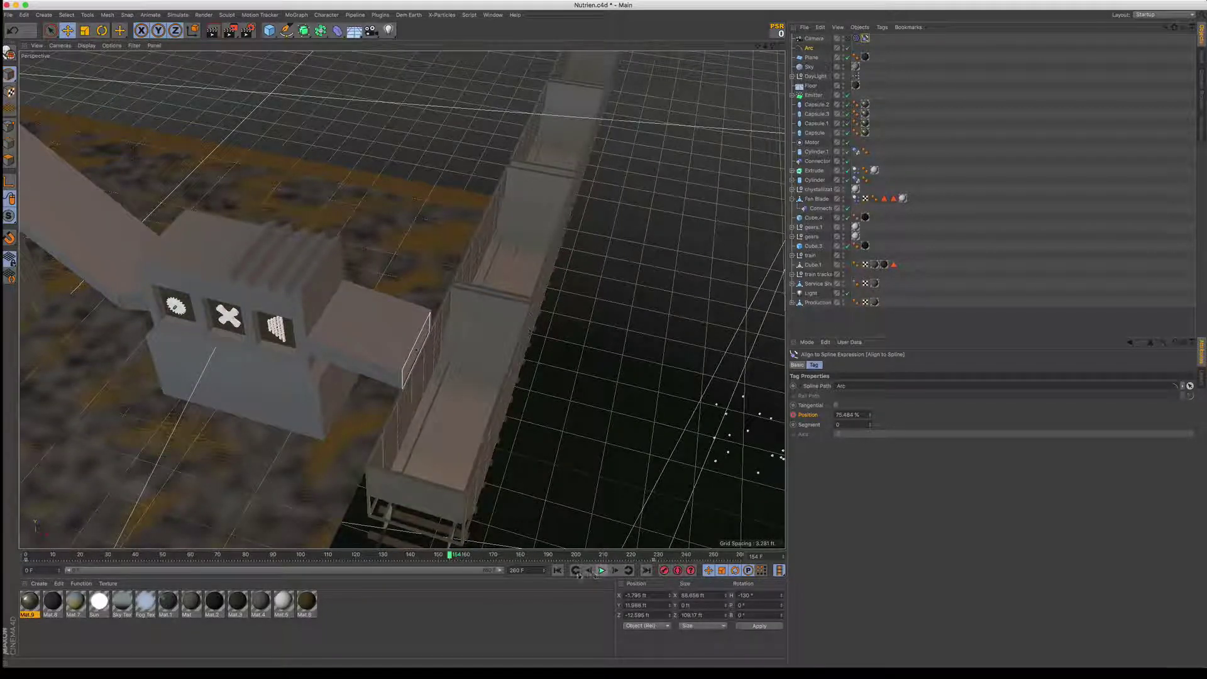
left_click(559, 570)
left_click(601, 570)
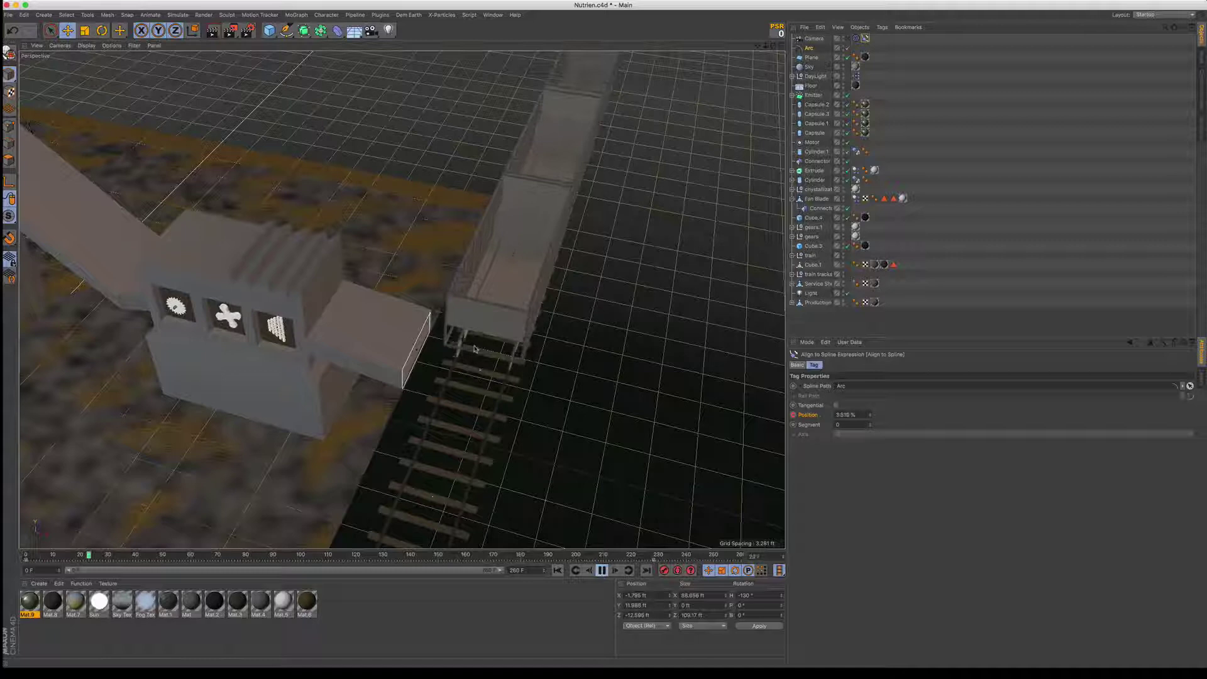
left_click_drag(475, 346, 457, 327, "alt")
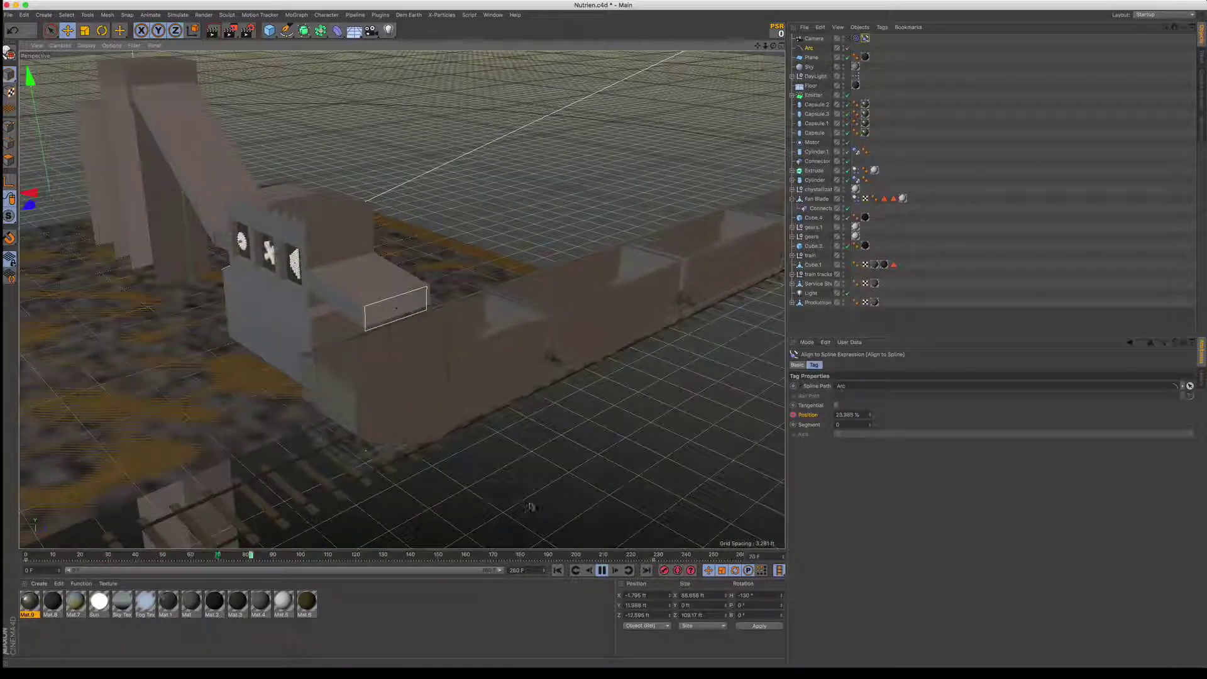
left_click(602, 570)
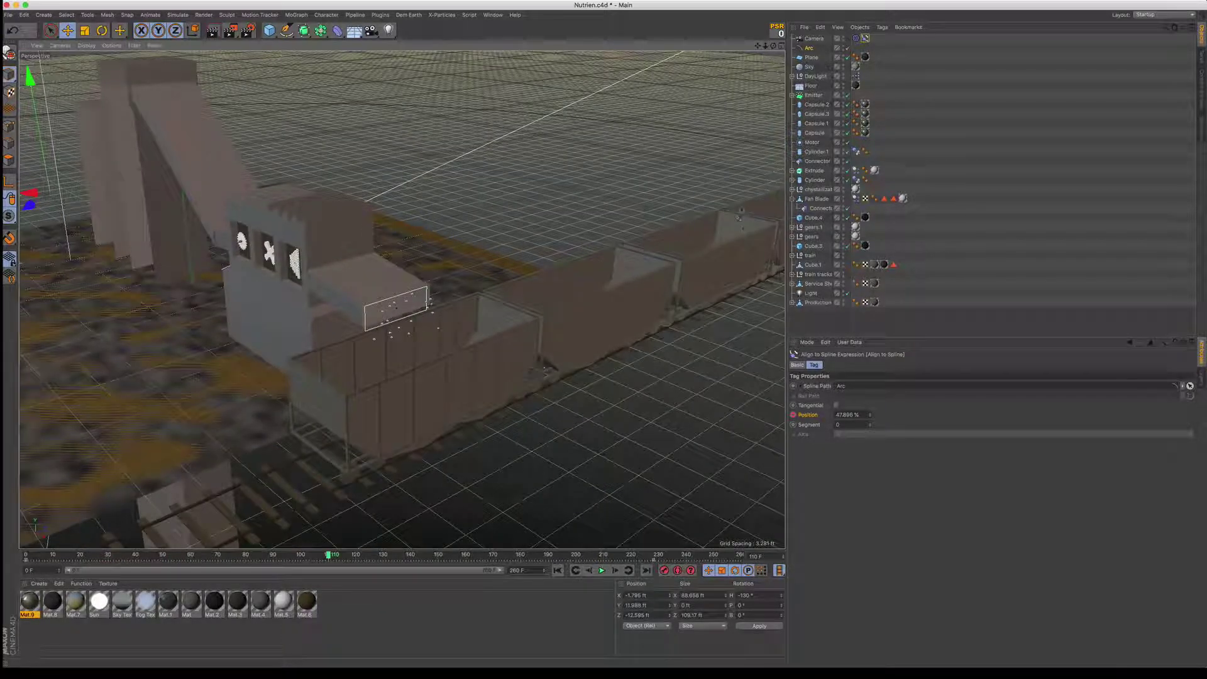
- Inspect the train null's coordinates, go back to frame 100 and check the emitter's particle settings
left_click(559, 325)
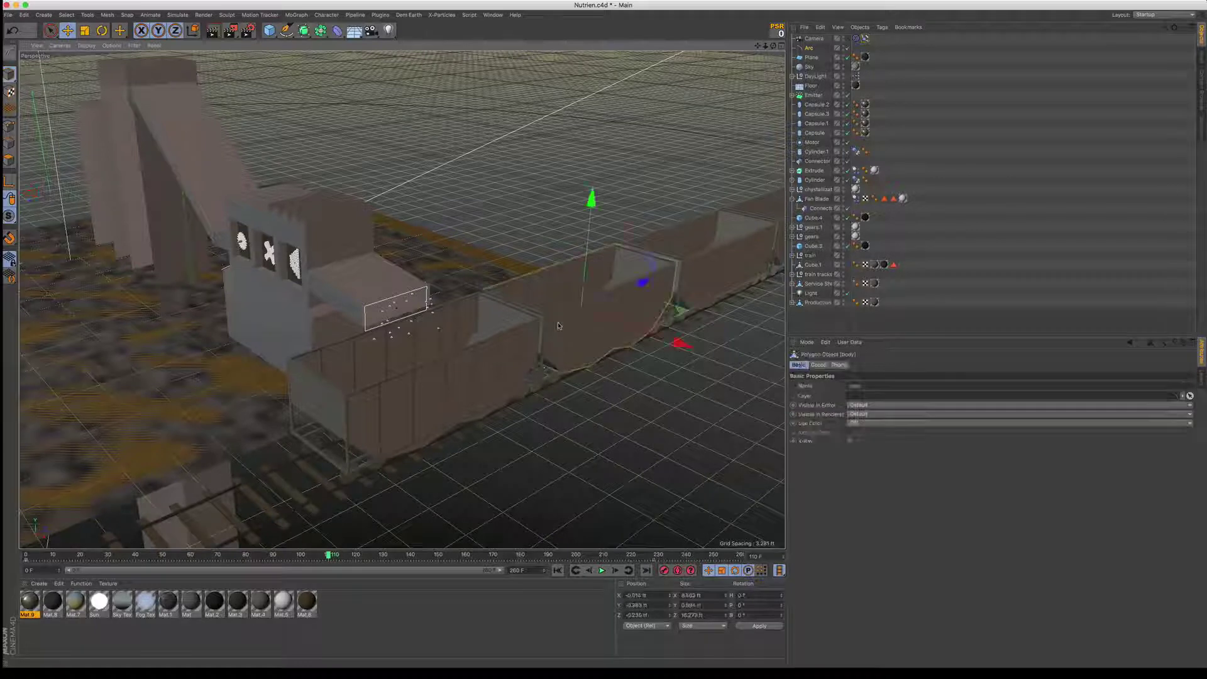
left_click(810, 256)
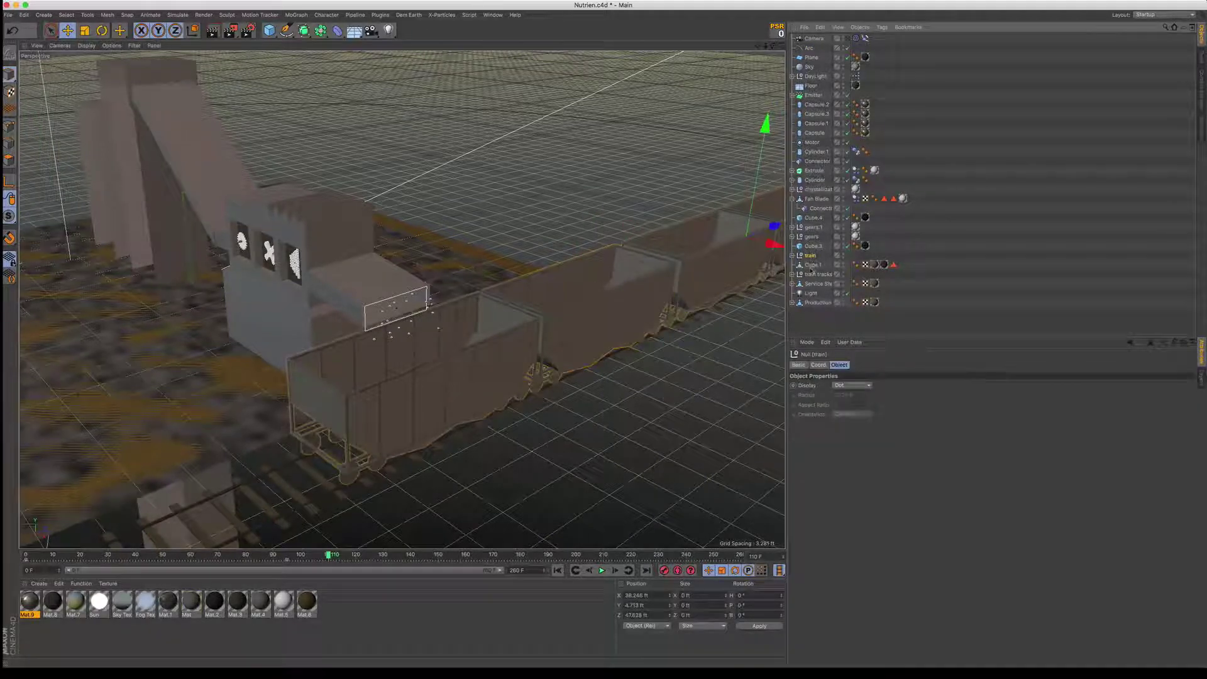
left_click(817, 365)
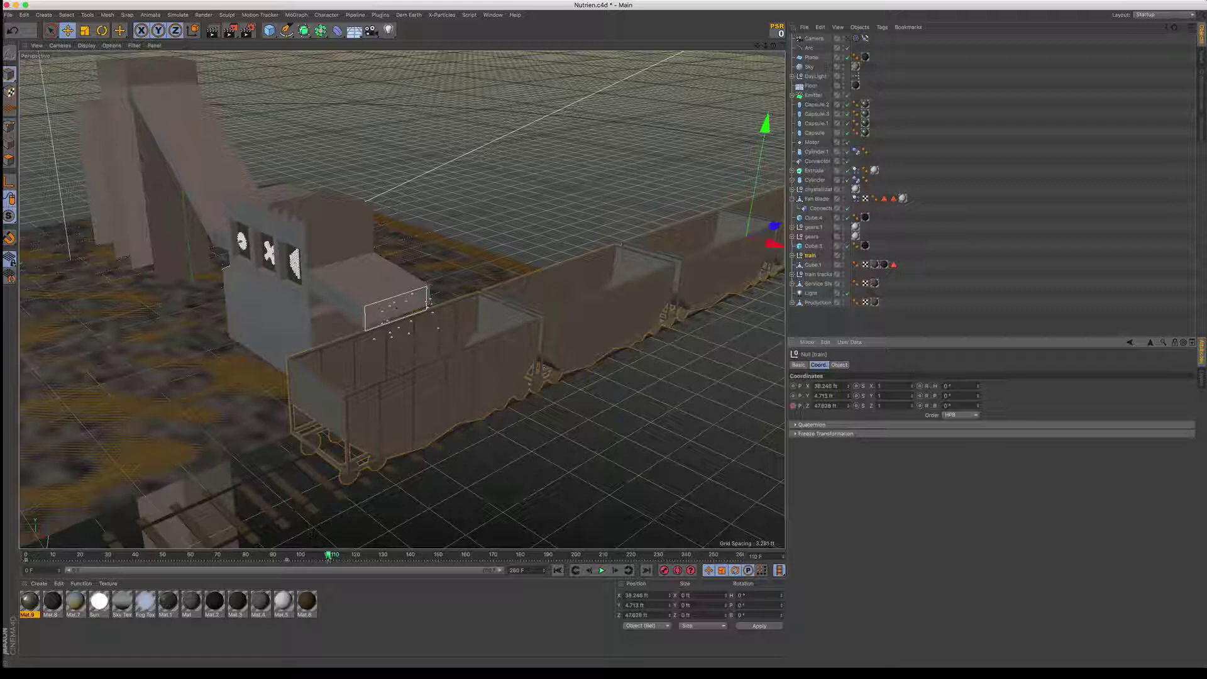
left_click_drag(327, 556, 301, 560)
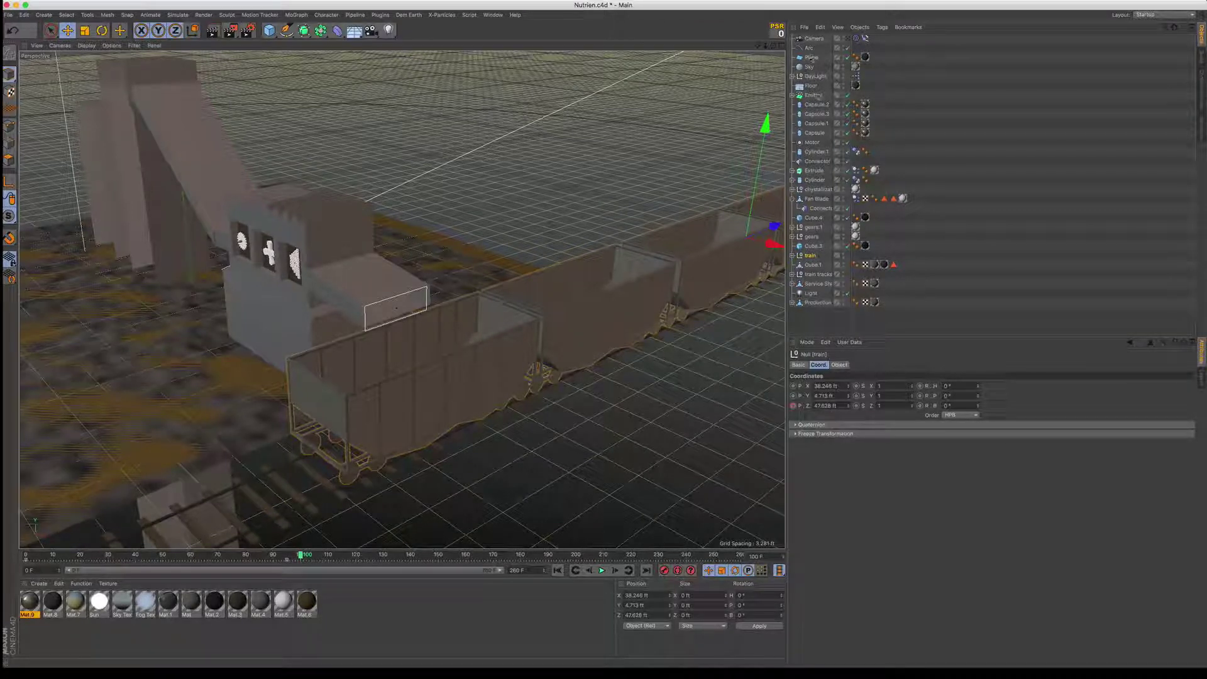
left_click(815, 95)
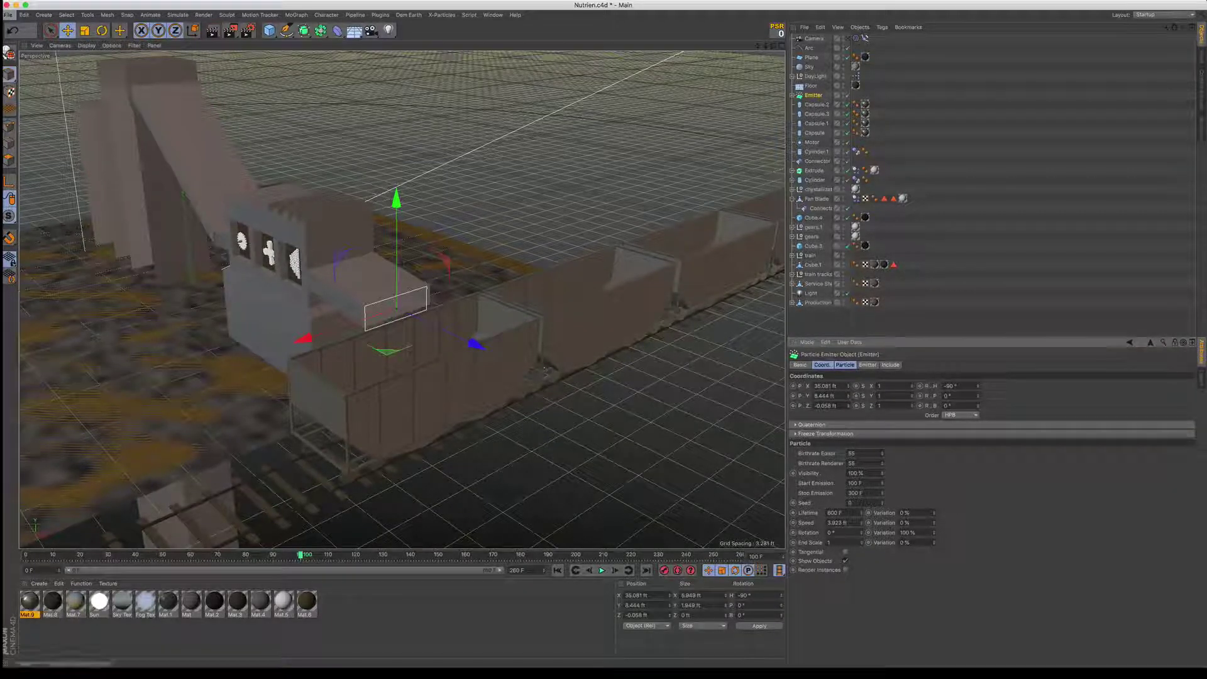
- In a new project, add a sphere, shrink it to about 0.69 ft across and raise it about 1.69 ft along Y
left_click(16, 25)
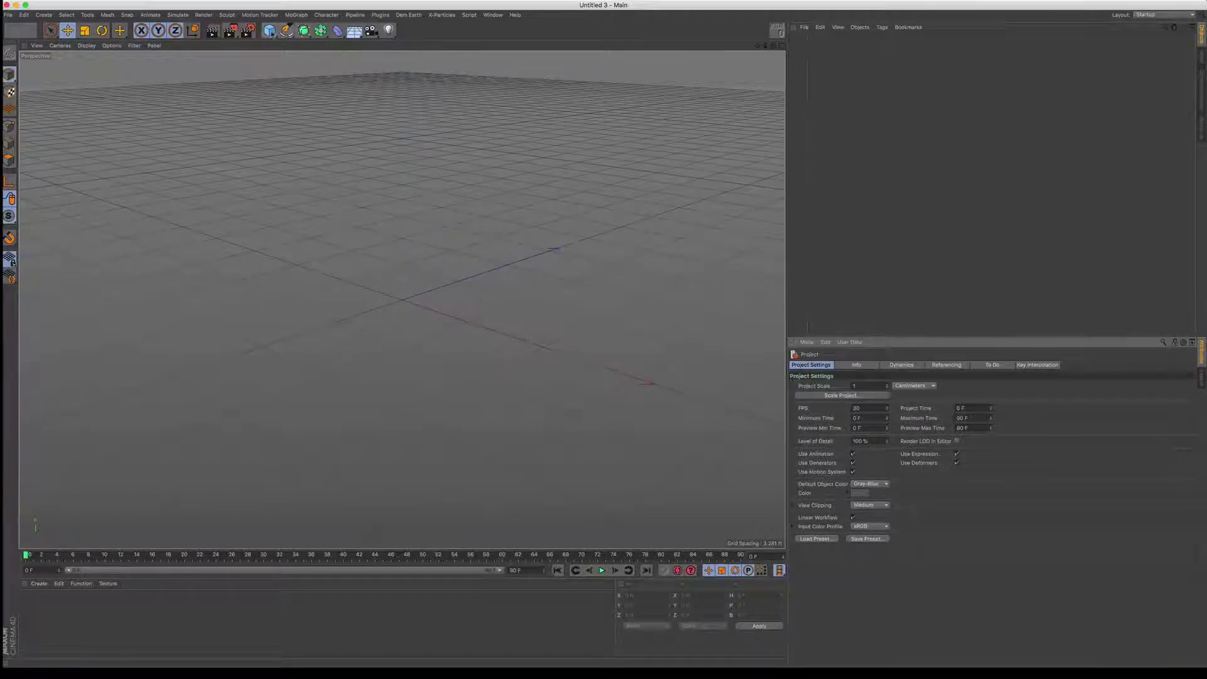
left_click_drag(269, 30, 462, 47)
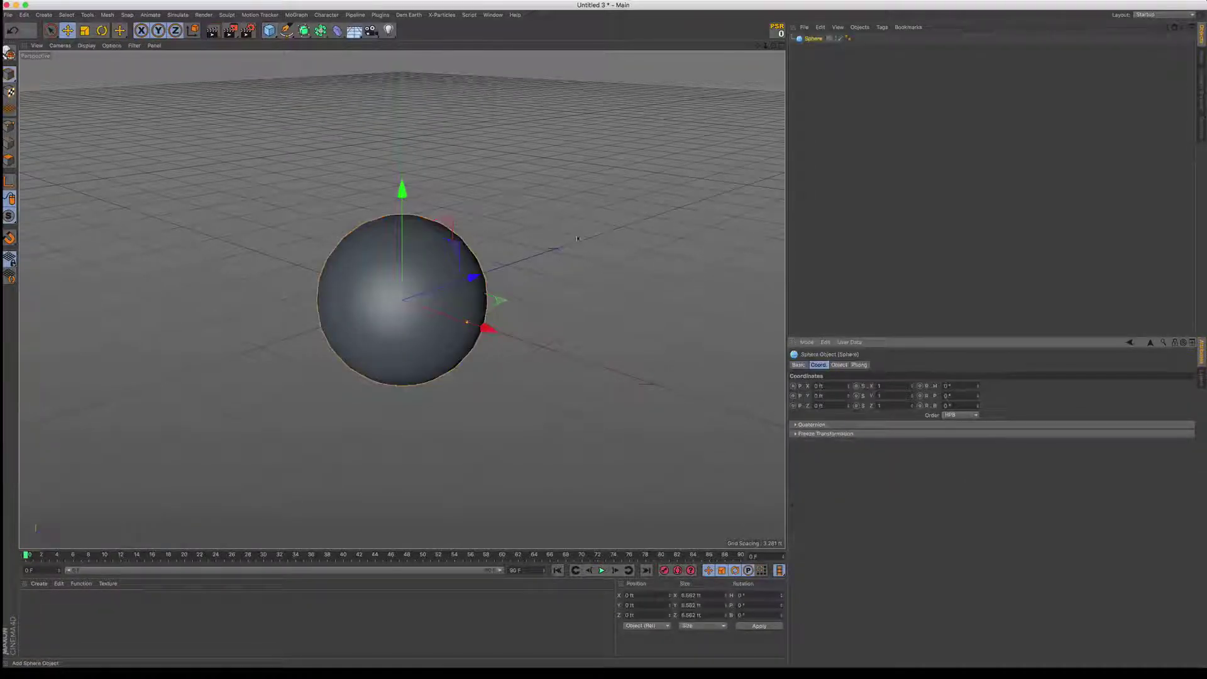
key("t")
left_click_drag(578, 239, 438, 242)
key("e")
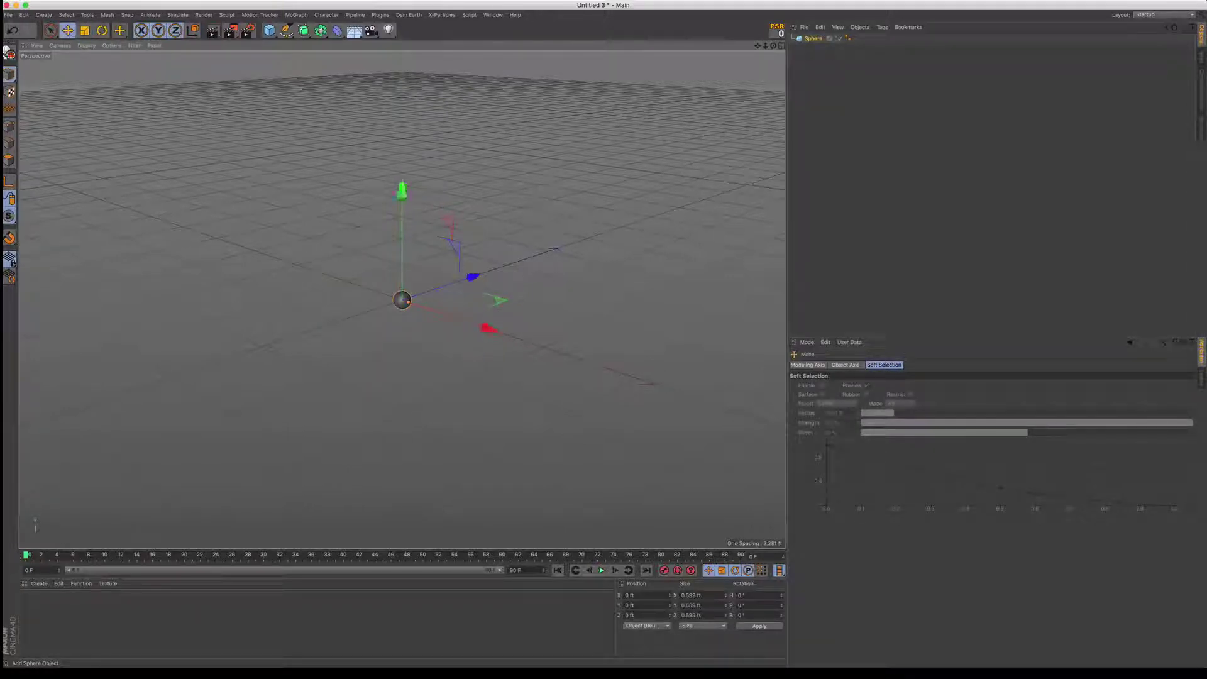
left_click_drag(402, 190, 402, 148)
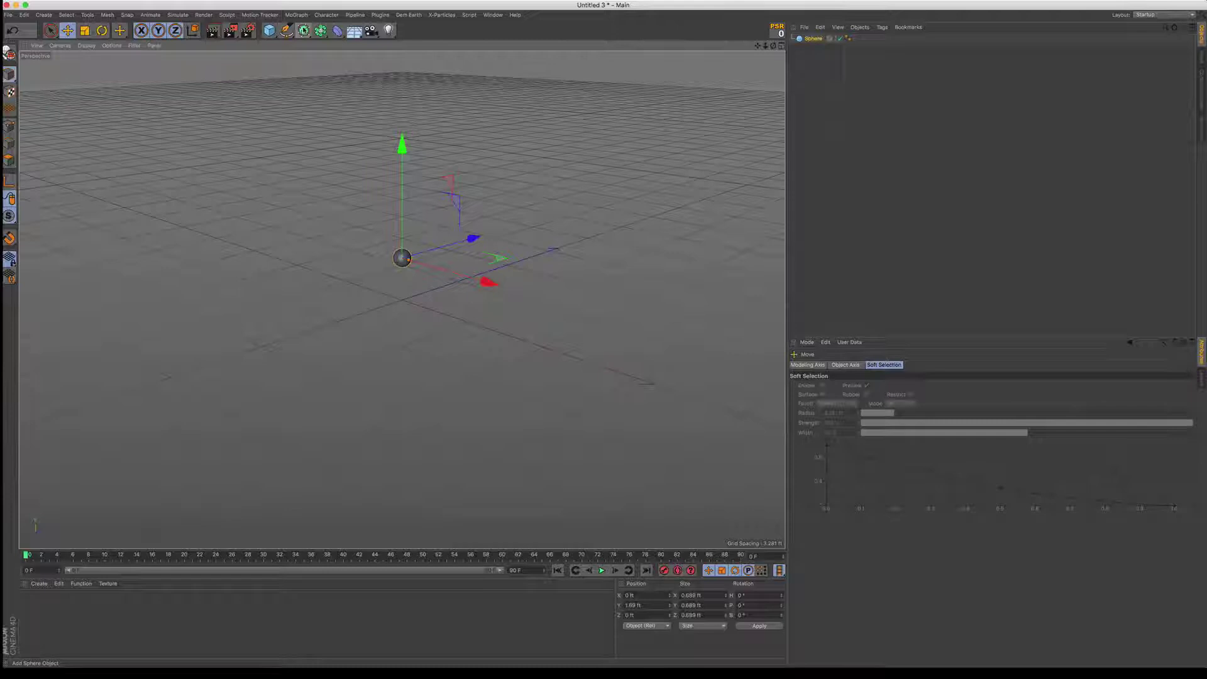
- Add a MoGraph Cloner and make the sphere its child
left_click(321, 30)
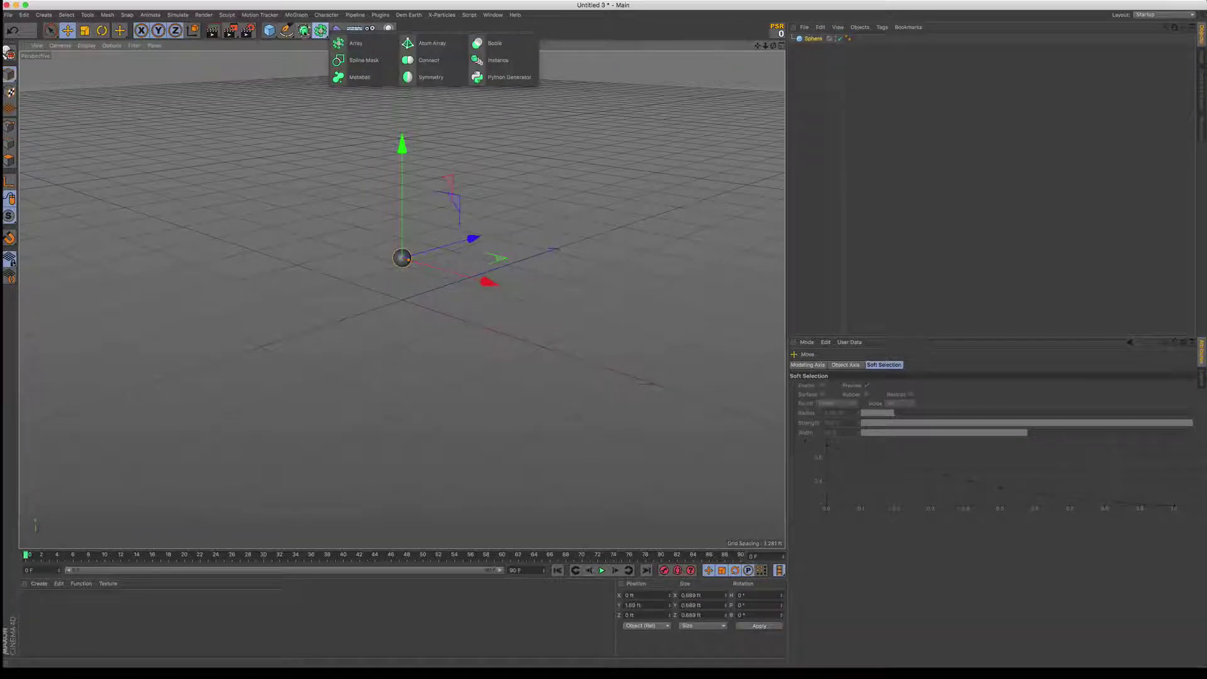
left_click(298, 16)
left_click(308, 122)
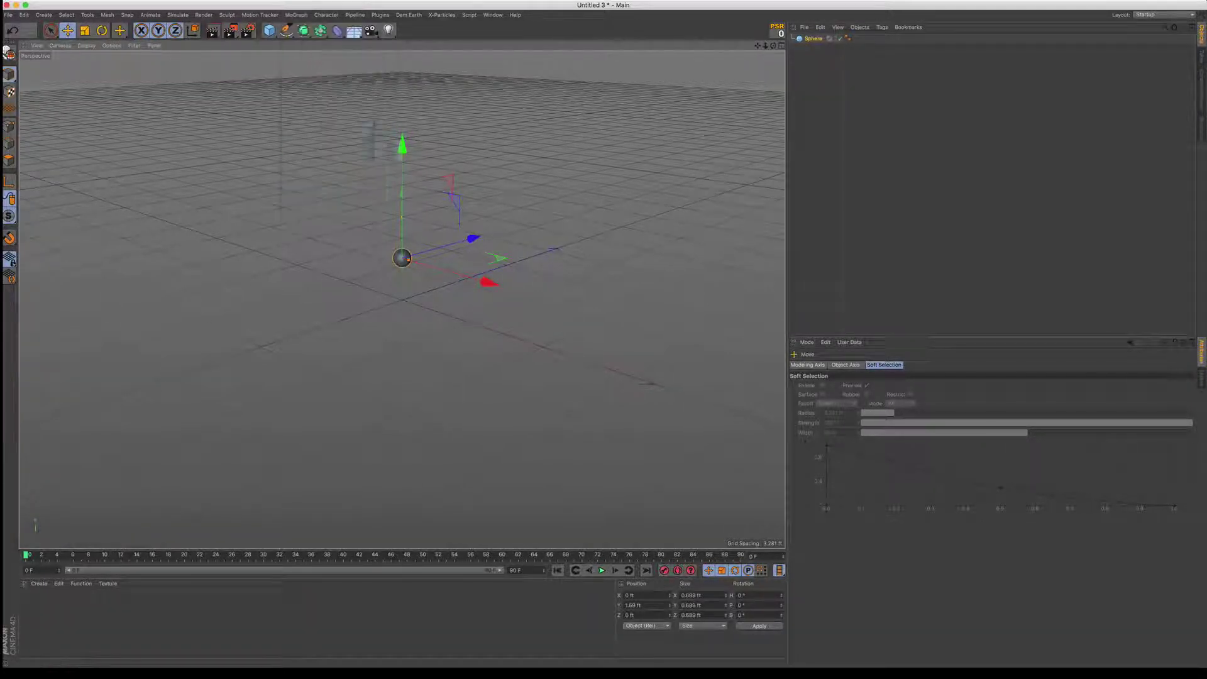
left_click_drag(813, 48, 815, 40)
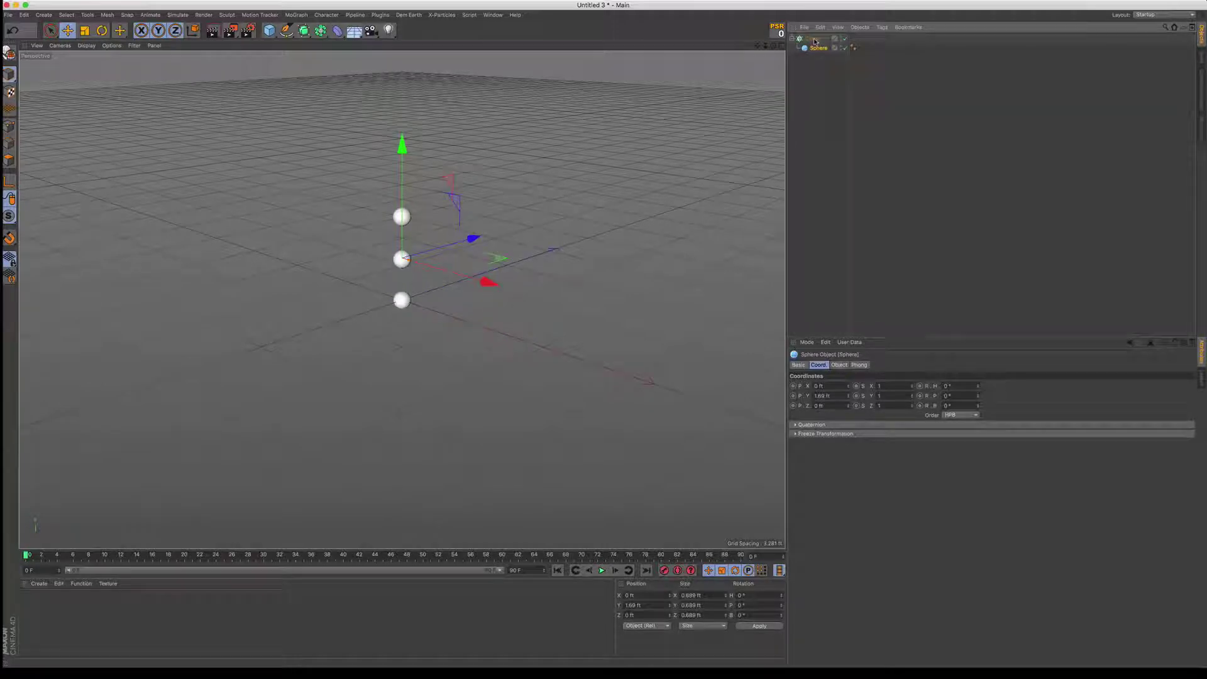
- Set the Cloner's count to 1
left_click(811, 39)
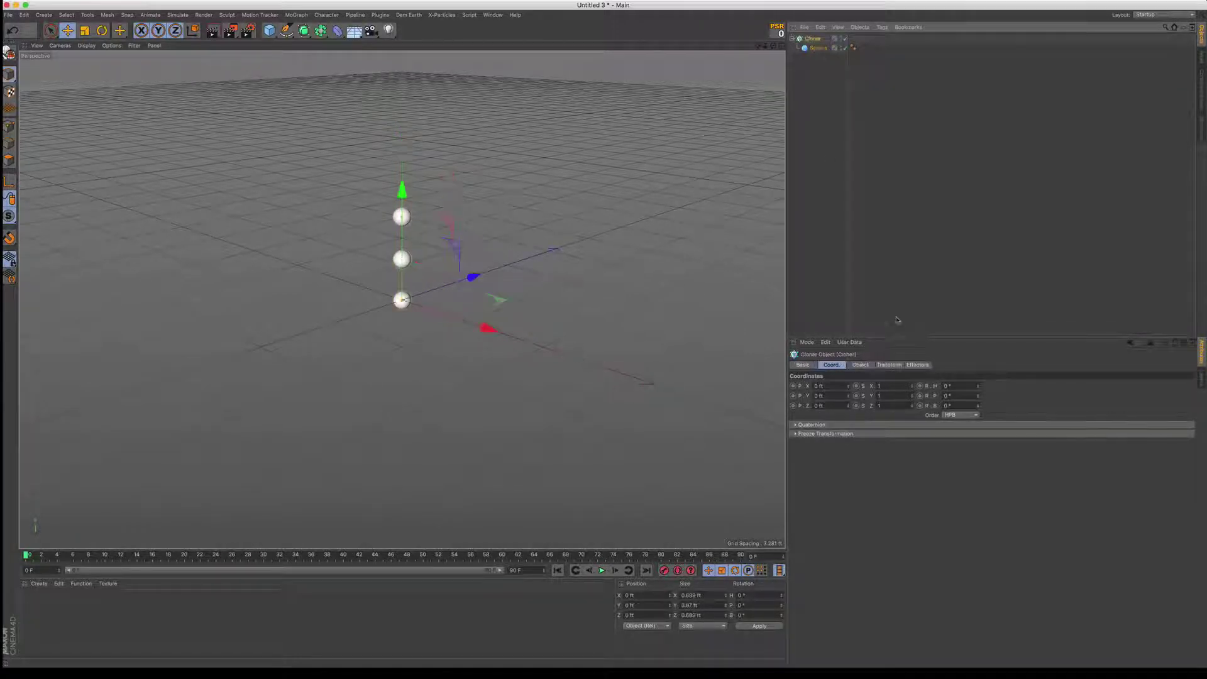
left_click(860, 364)
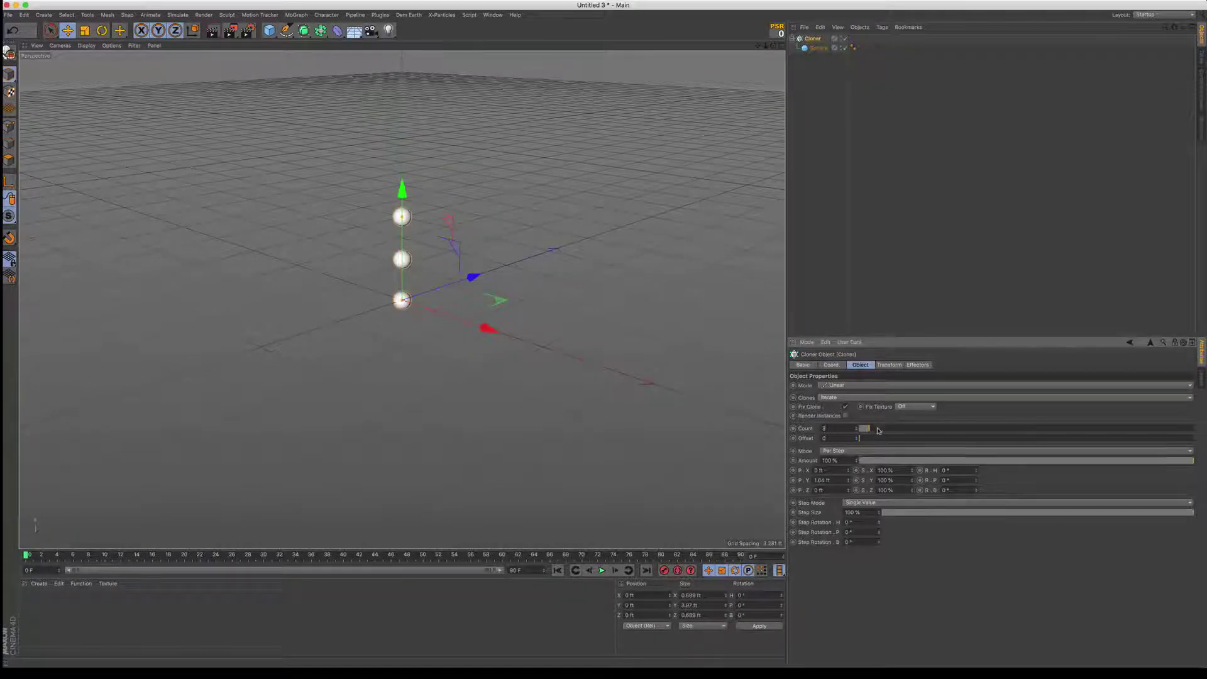
left_click_drag(879, 430, 861, 430)
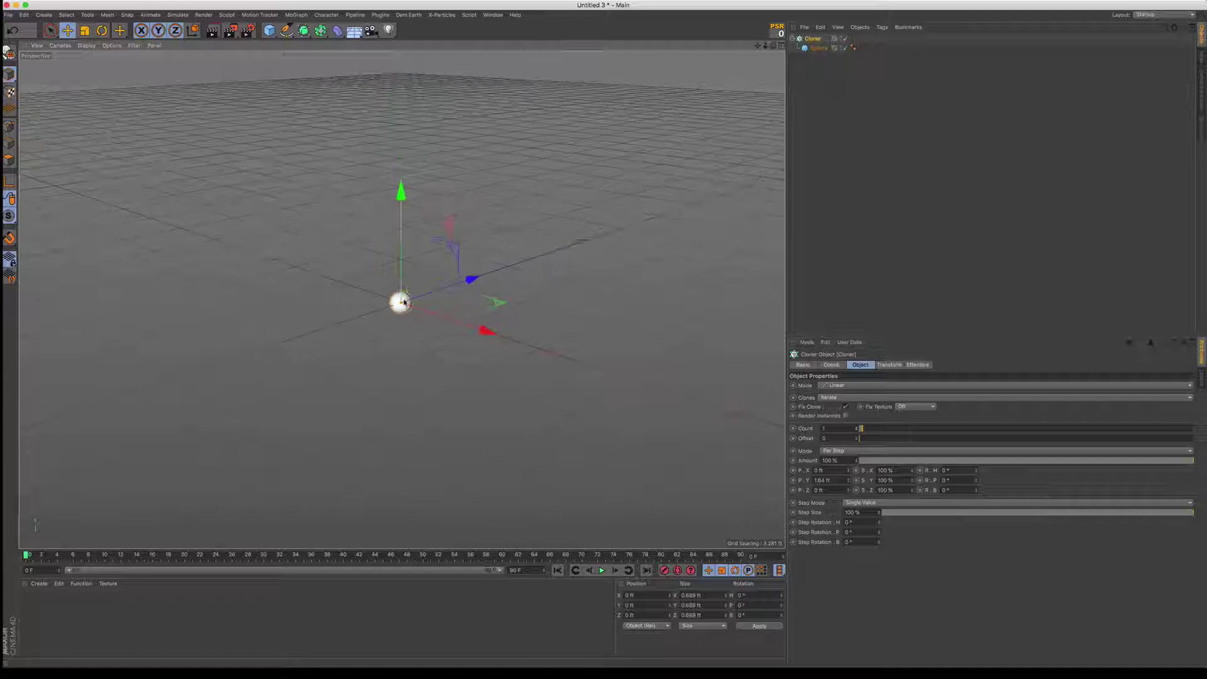
left_click_drag(406, 293, 408, 289, "alt")
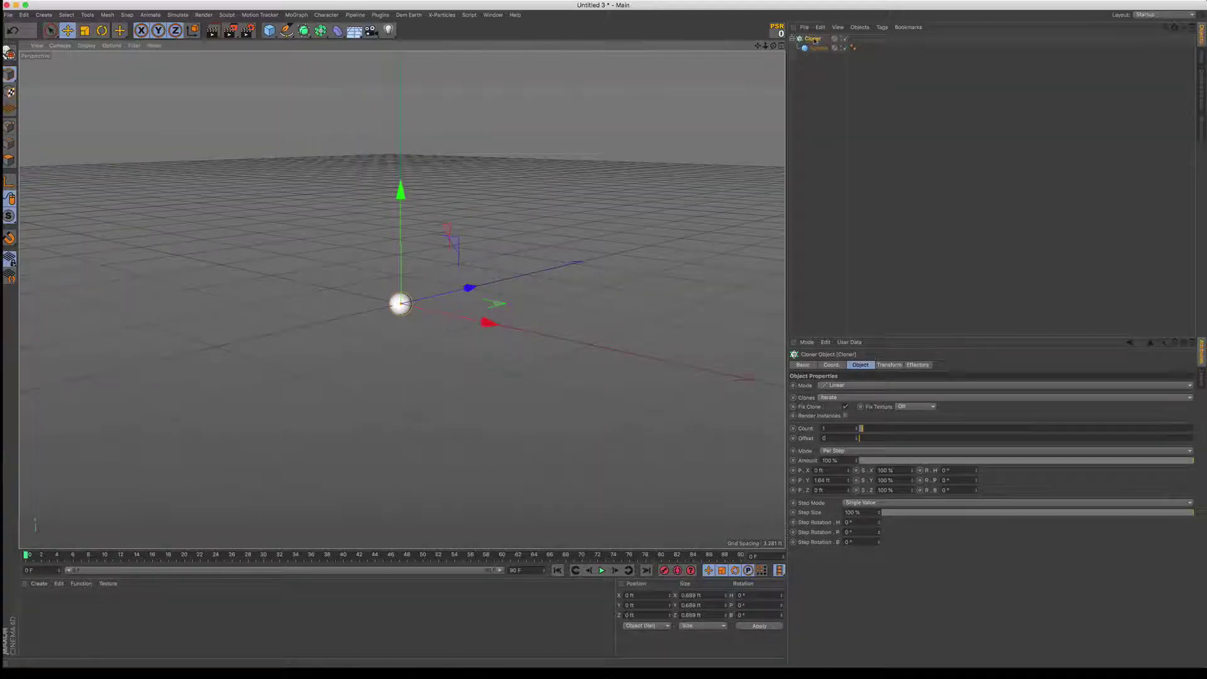
- Add a particle Emitter and make the Cloner its child
left_click(817, 61)
left_click(815, 40)
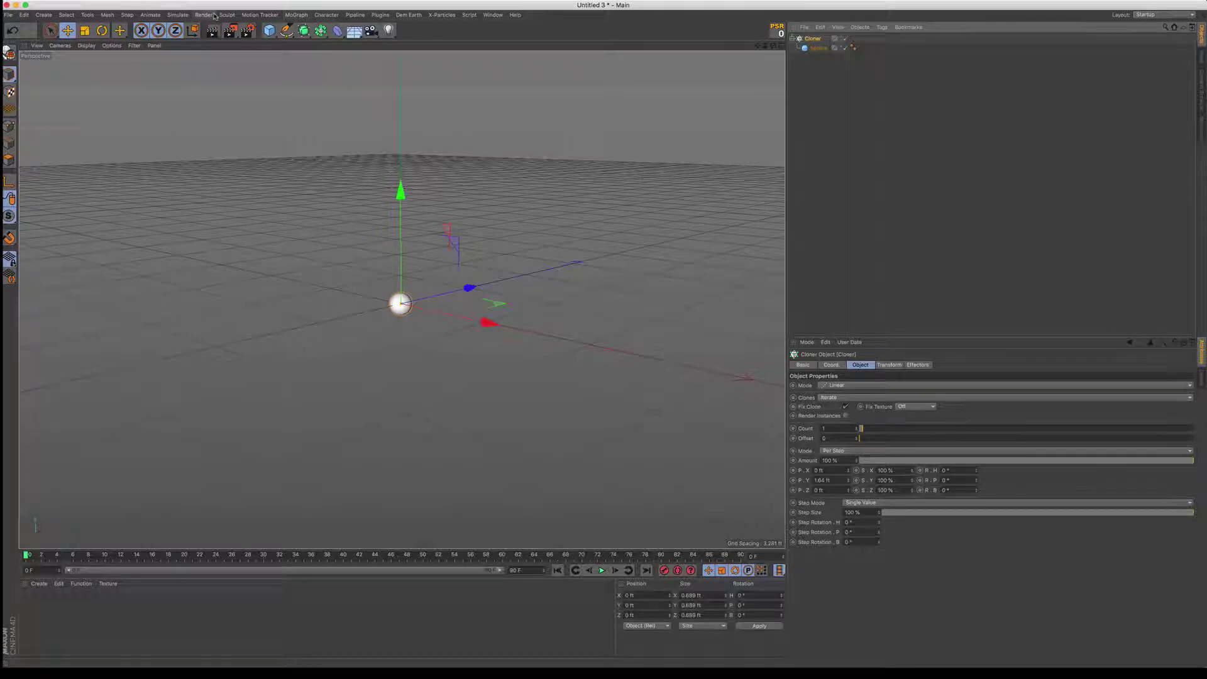
left_click(172, 17)
mouse_move(189, 52)
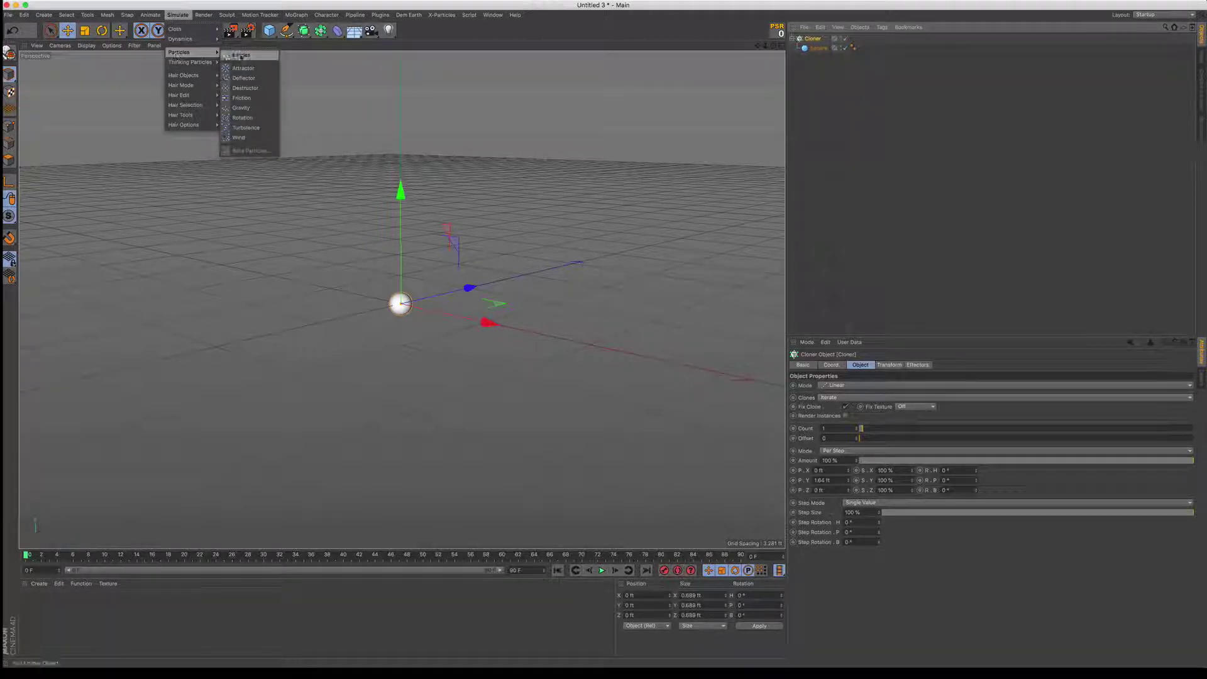
left_click(242, 57)
left_click_drag(812, 52, 816, 42)
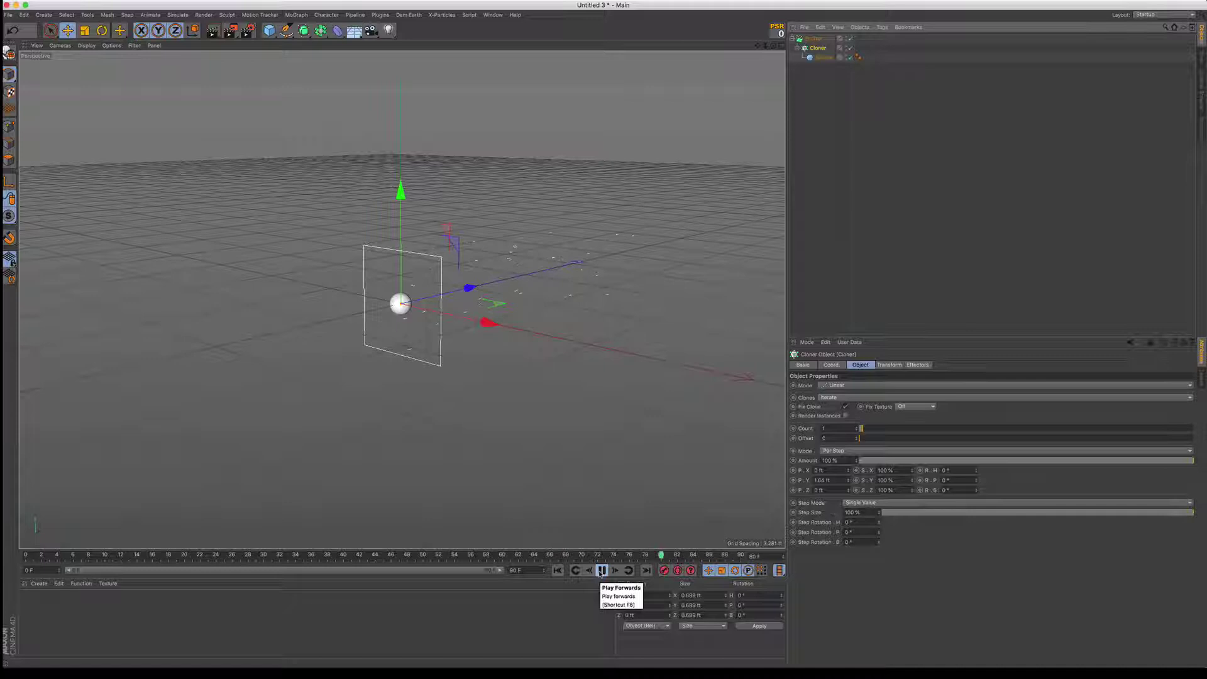
- Stop the particle preview, return to the first frame and enable Show Objects on the Emitter
left_click(601, 571)
left_click(557, 571)
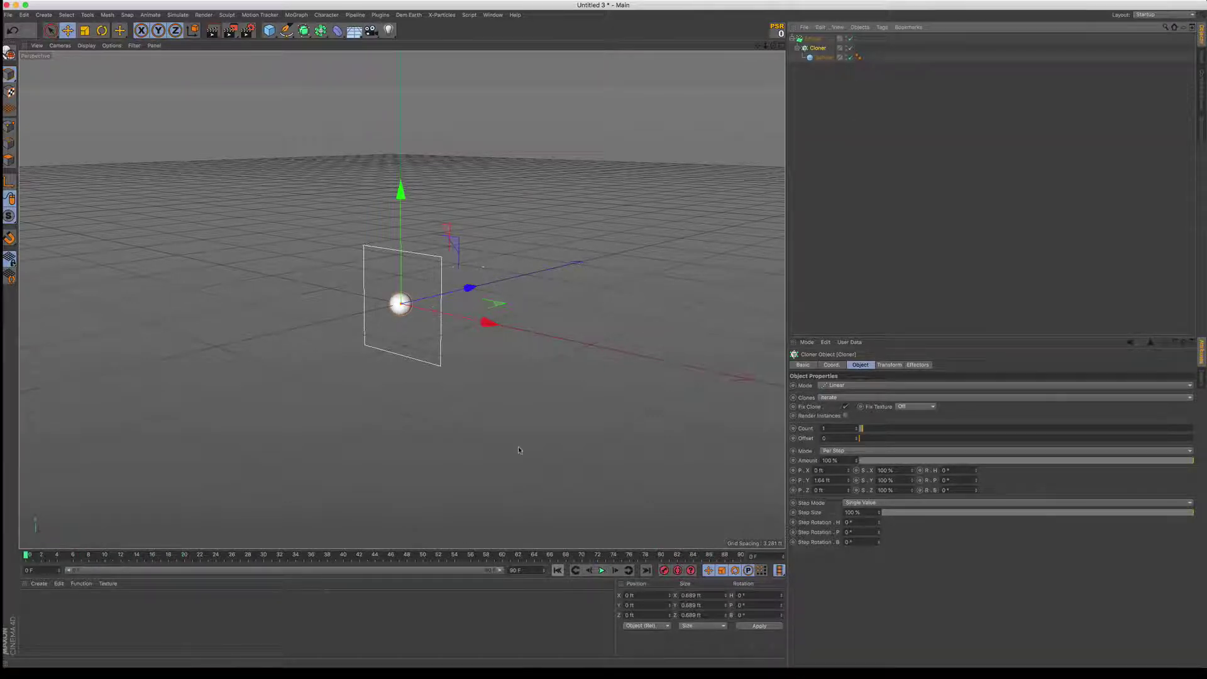
left_click(815, 40)
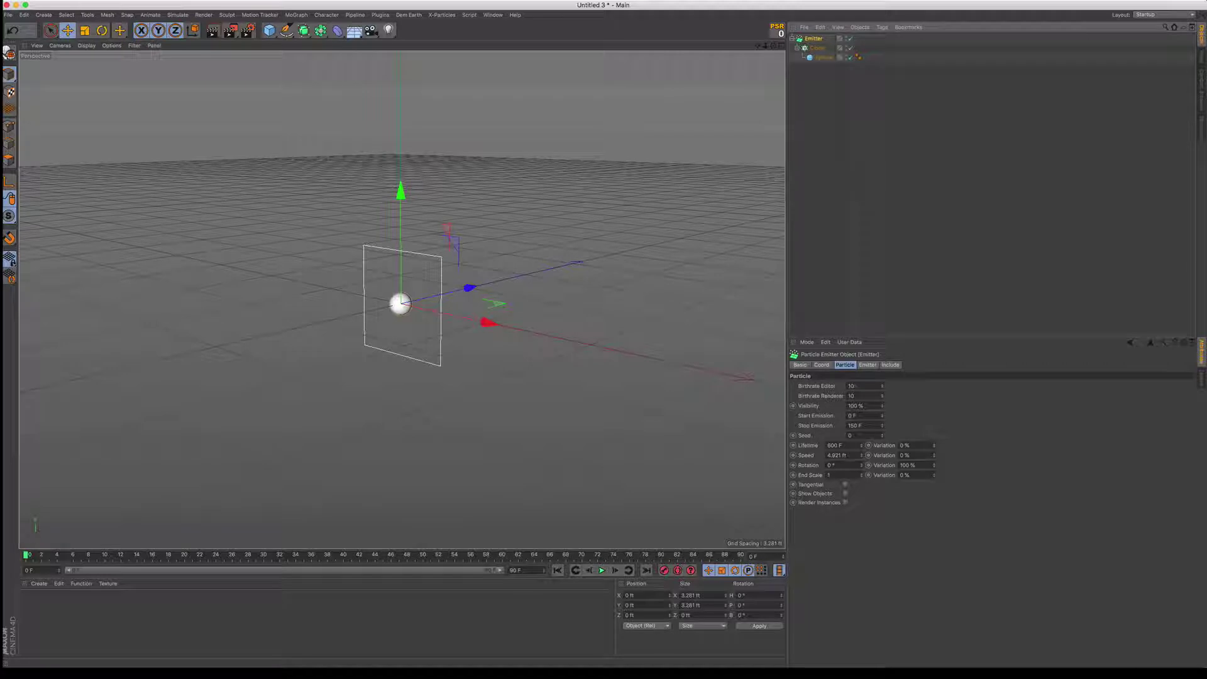
left_click(845, 493)
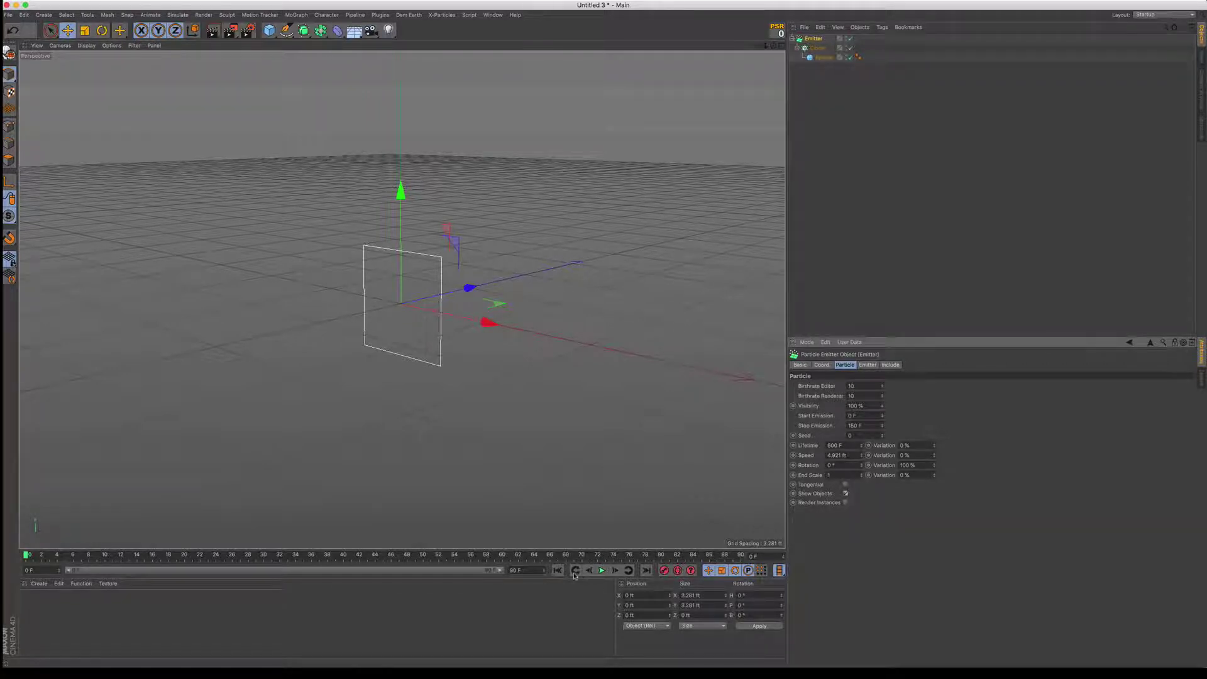
- Play the animation to preview the emitted spheres from another angle, stop it and return to the first frame
left_click(601, 570)
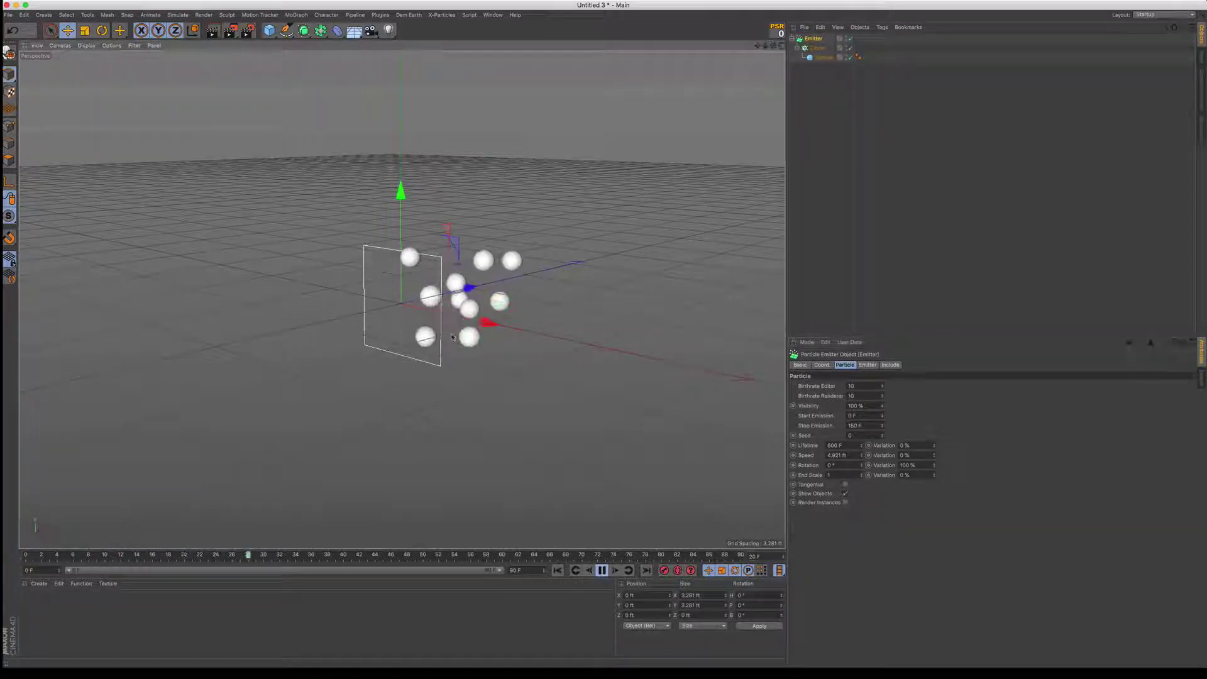
left_click_drag(453, 338, 447, 335, "alt")
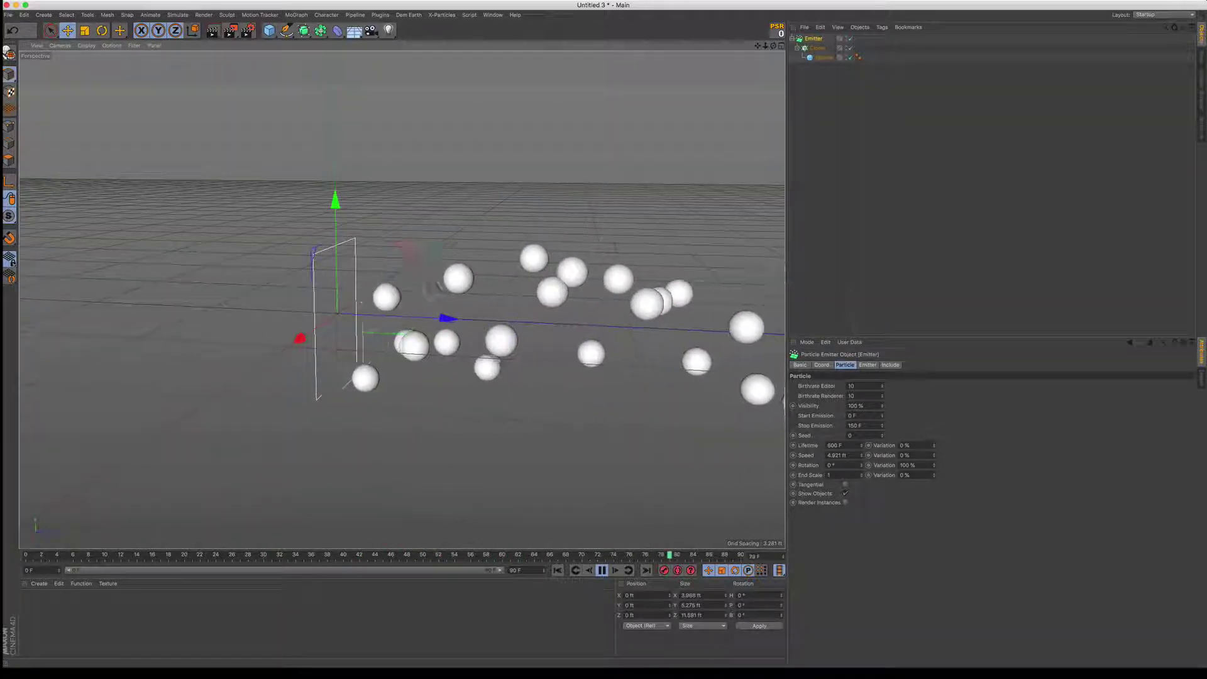
left_click(601, 570)
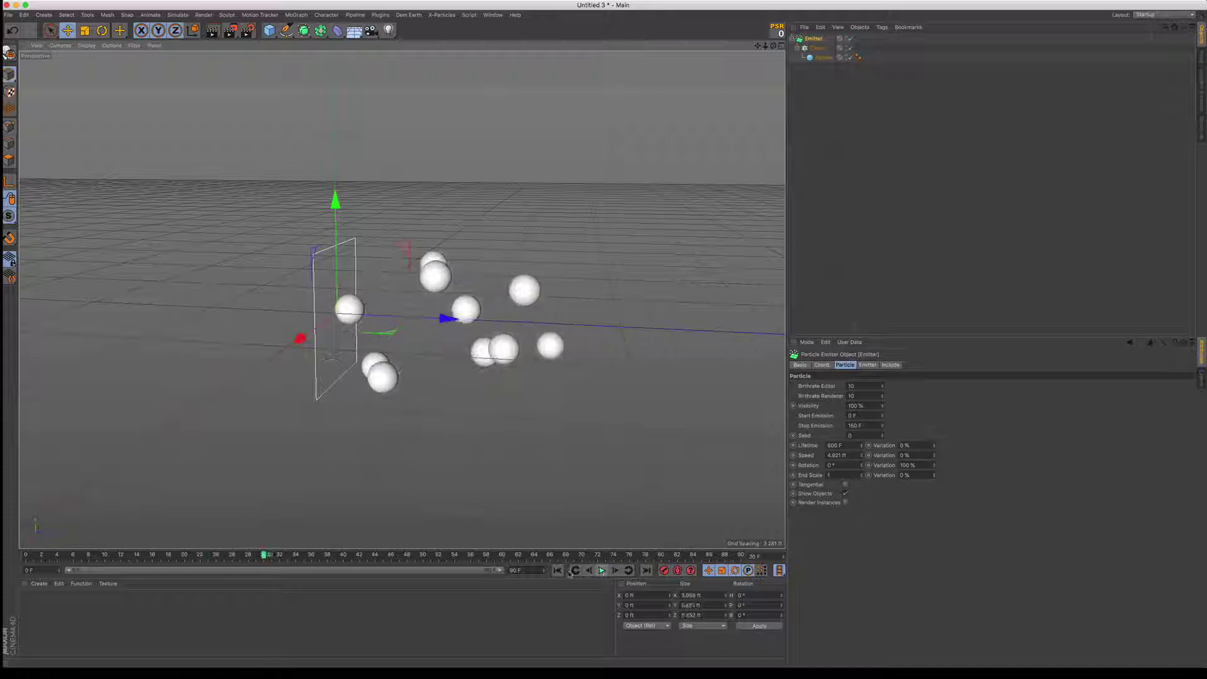
left_click(558, 571)
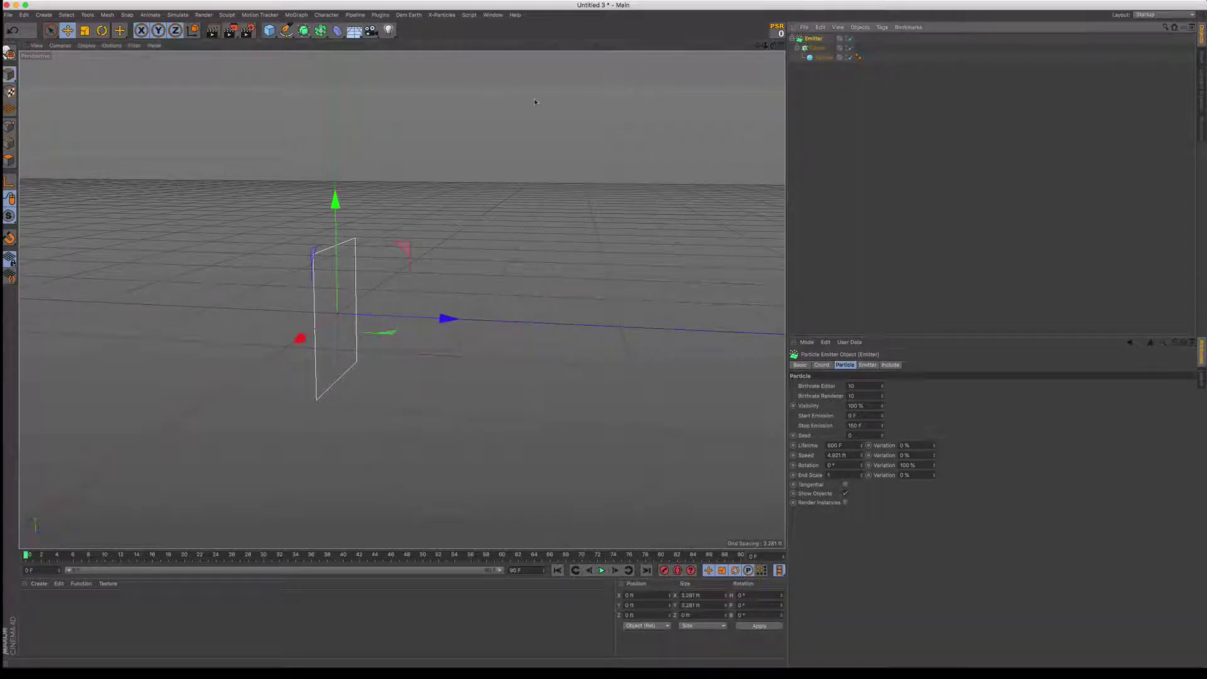
- Raise the emitter about 2.2 ft above the grid
left_click_drag(337, 207, 335, 117)
middle_click_drag(366, 224, 287, 273, "alt")
scroll(270, 275, "up", 2)
scroll(270, 275, "down", 2)
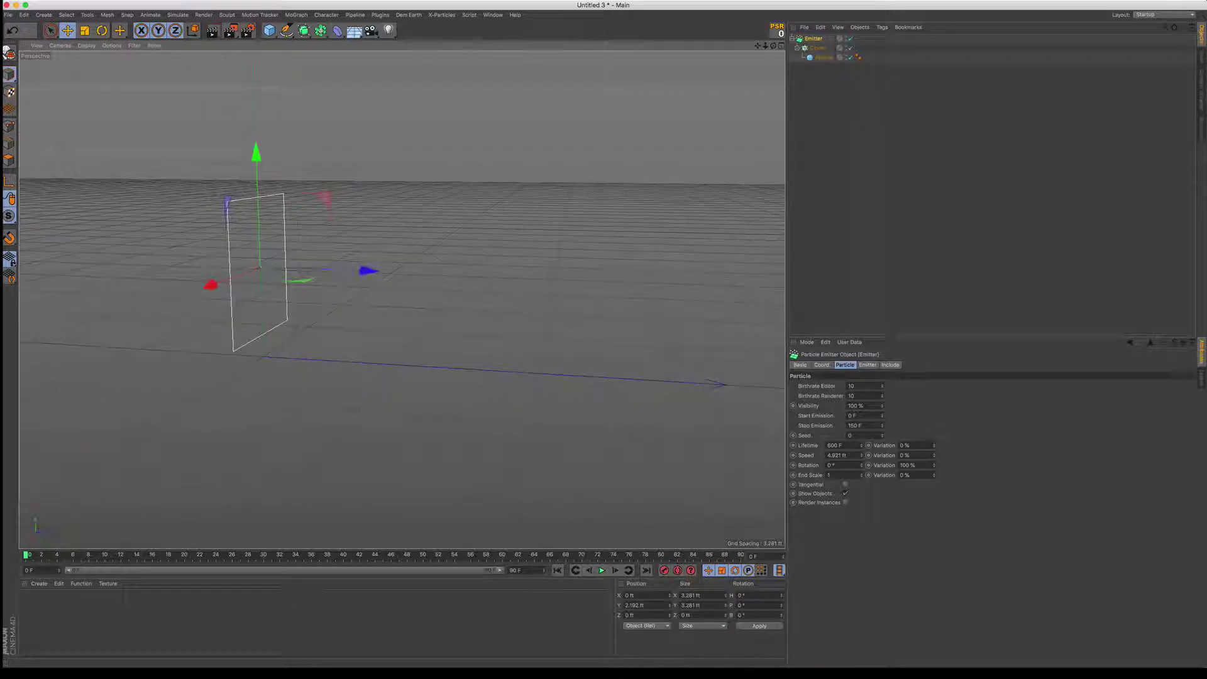
- Add a cube and place it just in front of the emitter, lowered to about Y -2.6 ft
left_click_drag(270, 33, 351, 44)
left_click_drag(372, 364, 566, 372)
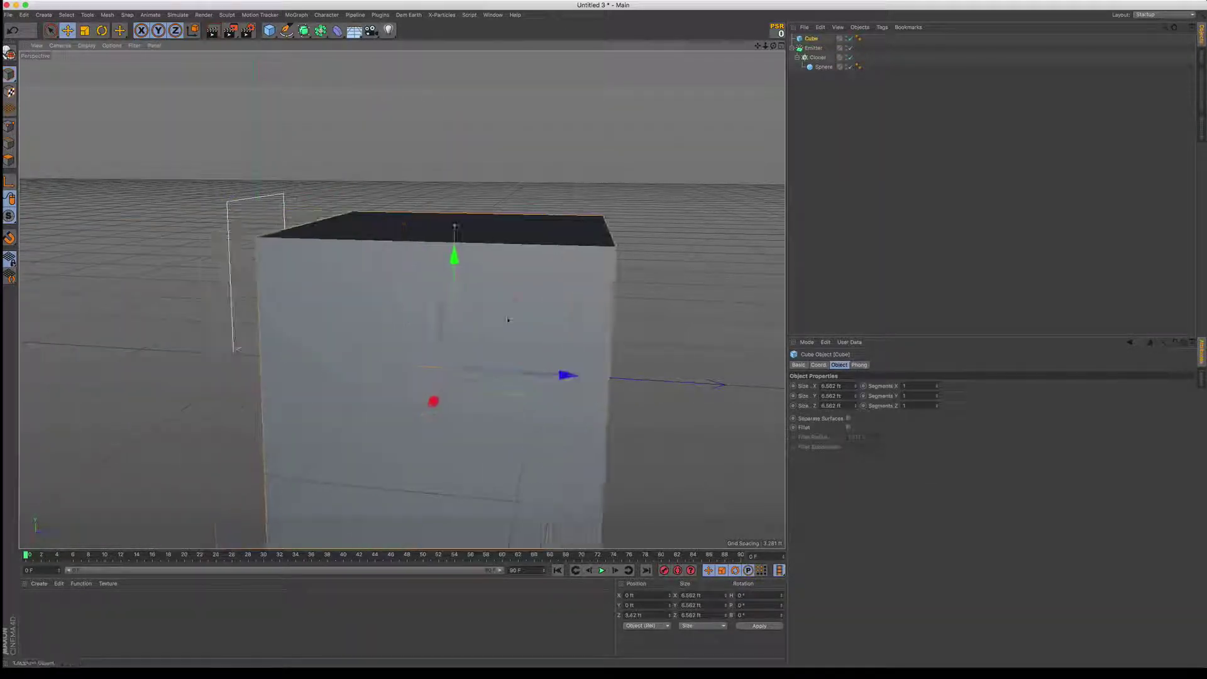
left_click_drag(452, 264, 428, 377)
middle_click_drag(407, 330, 400, 293, "alt")
left_click_drag(559, 450, 518, 448)
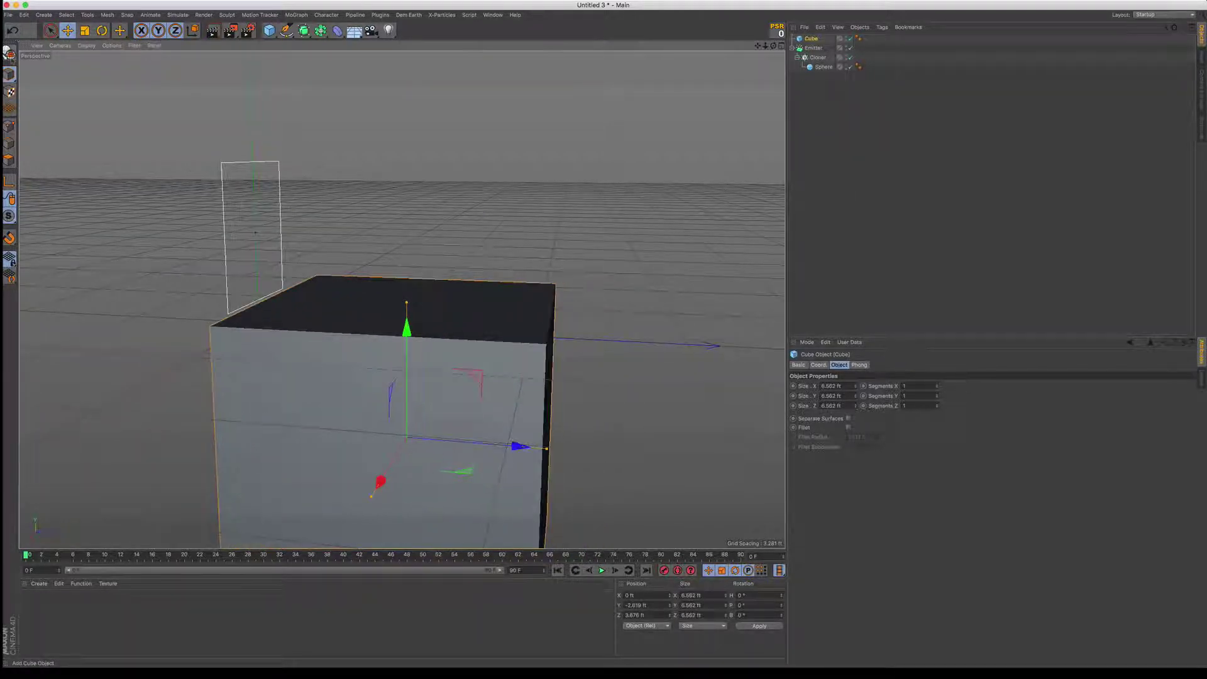
- Make the cube editable and delete its top polygon to leave an open box
left_click(9, 54)
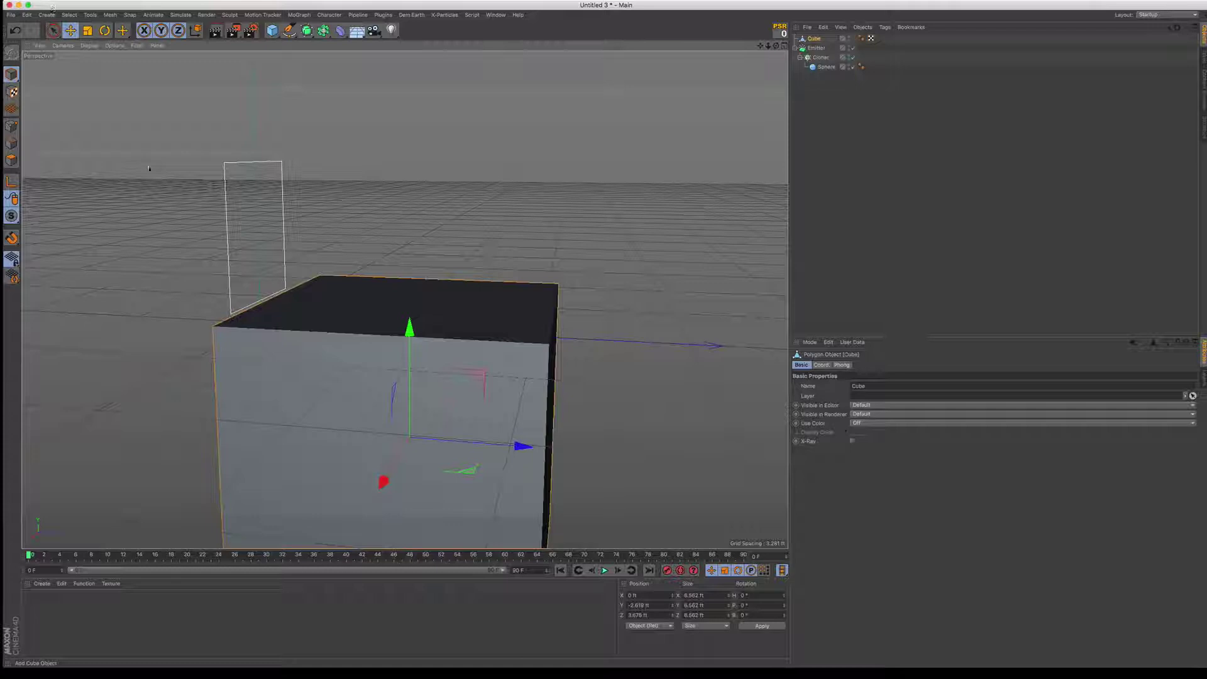
left_click(11, 160)
left_click(430, 305)
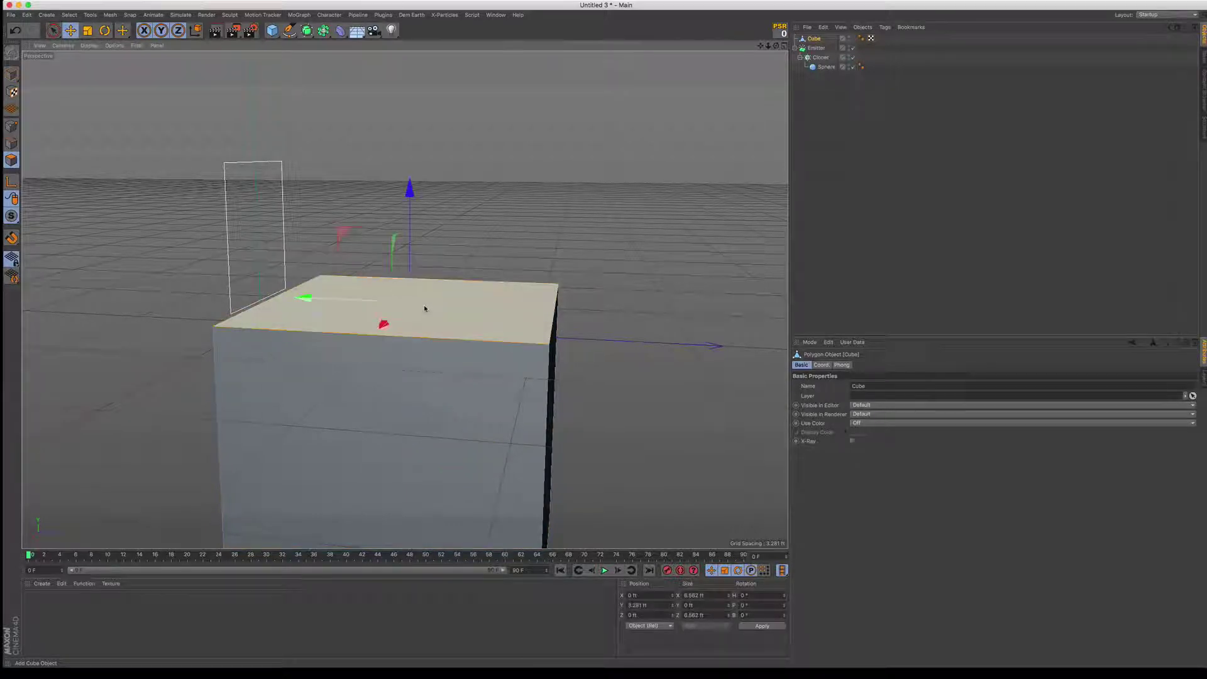
key("Delete")
- Switch back to model mode and nudge the open cube slightly closer to the emitter along Z
left_click_drag(418, 386, 482, 402, "alt")
left_click(431, 404)
left_click(11, 74)
left_click_drag(360, 369, 391, 369, "alt")
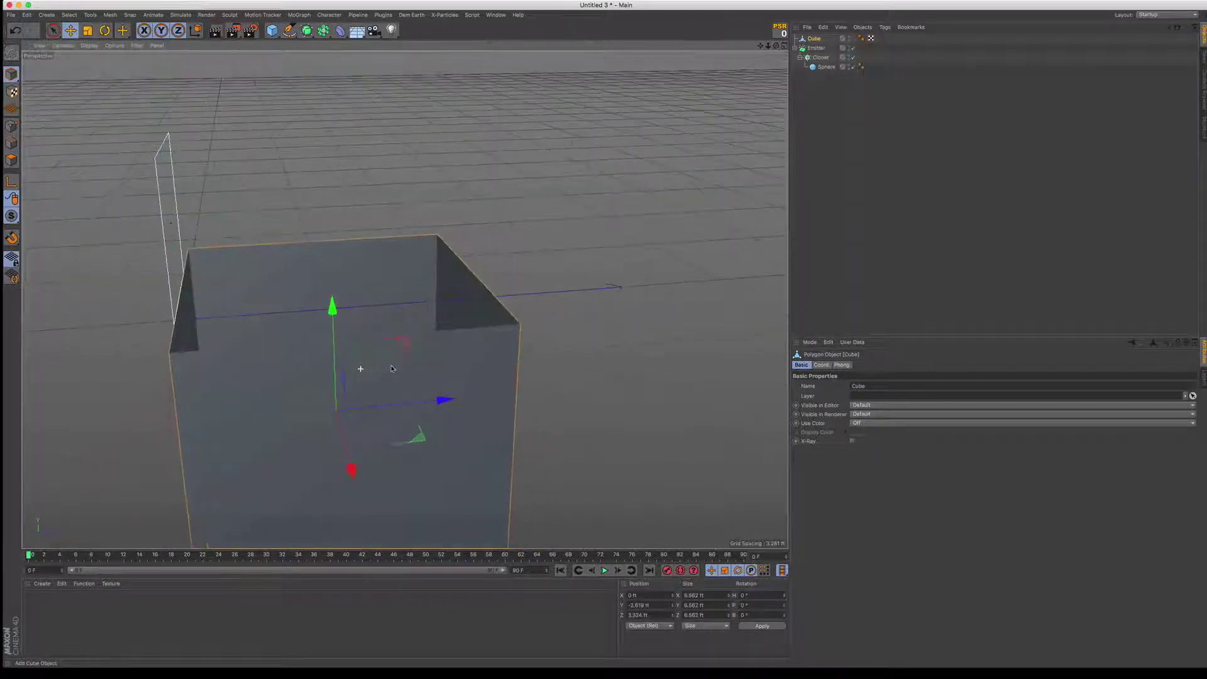
left_click_drag(445, 400, 438, 400)
left_click_drag(364, 385, 239, 199, "alt")
left_click_drag(352, 359, 344, 384, "alt")
- Add a Rigid Body simulation tag to the cube
right_click(817, 38)
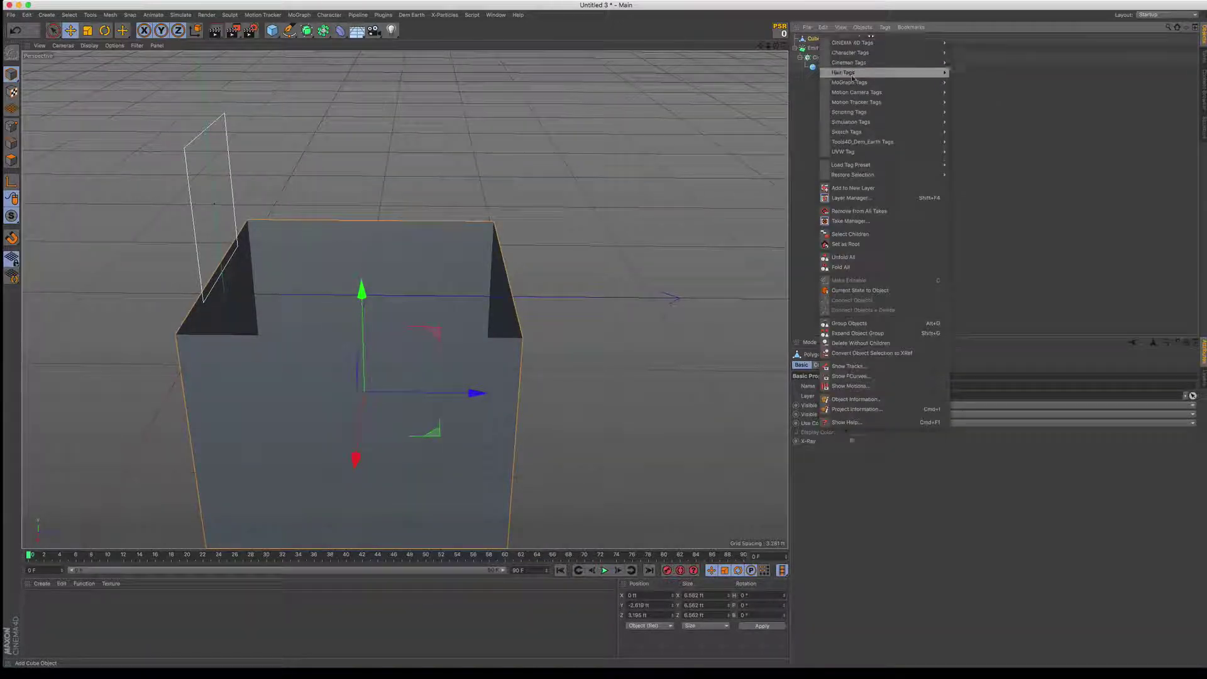
mouse_move(861, 124)
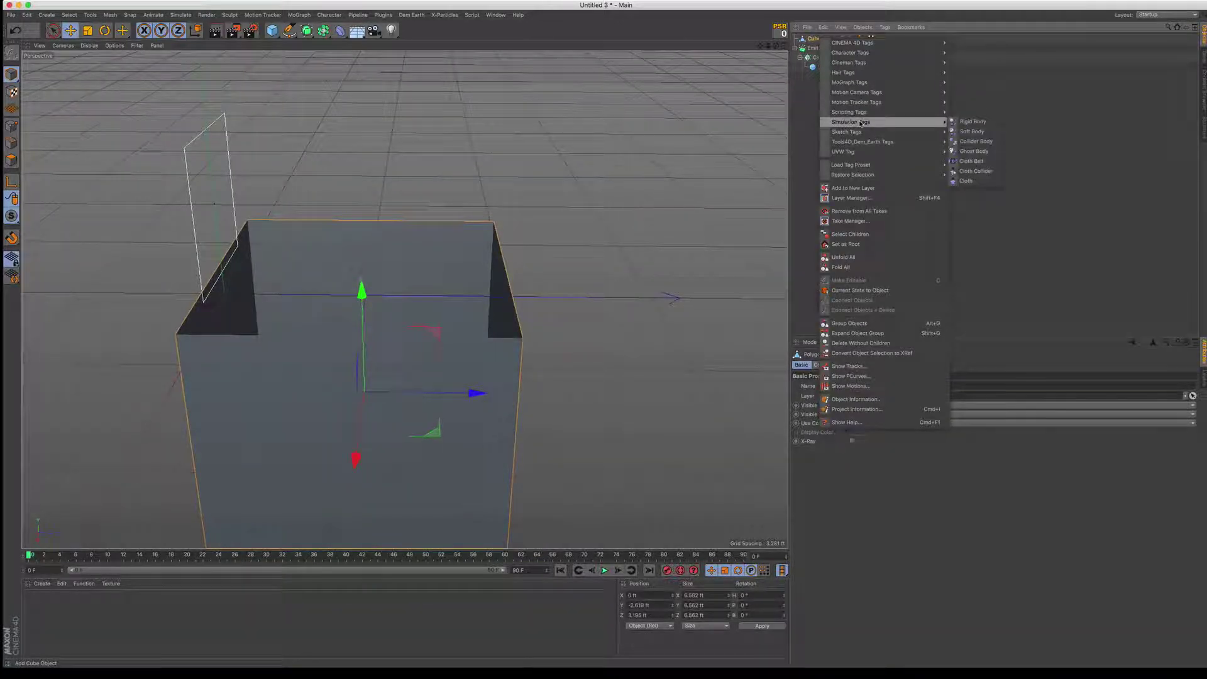
left_click(967, 123)
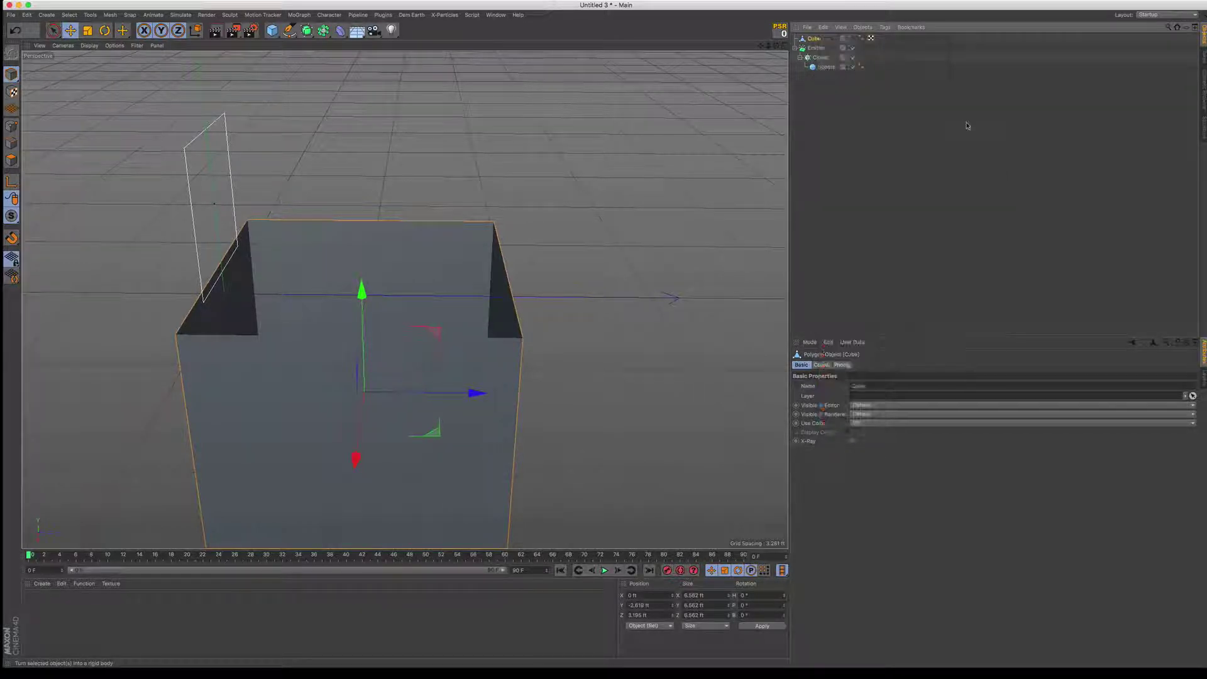
- Add a Rigid Body simulation tag to the Cloner, preview the simulation and return to the first frame
left_click(821, 58)
right_click(821, 57)
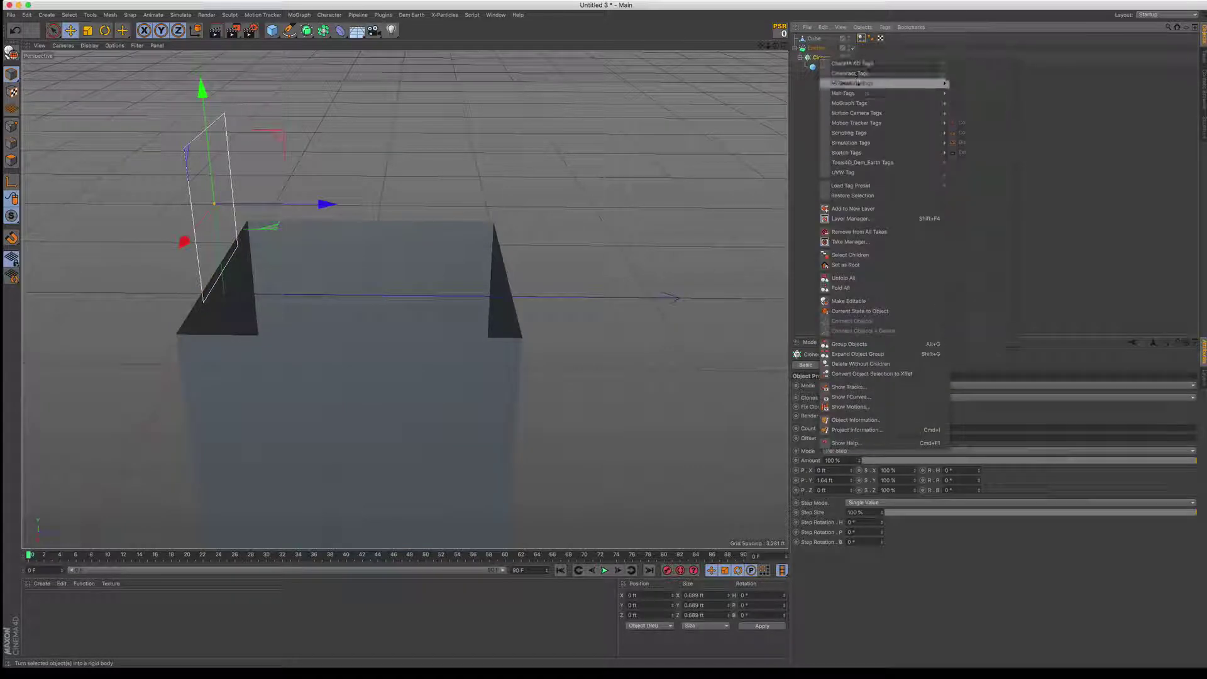
mouse_move(884, 112)
mouse_move(888, 89)
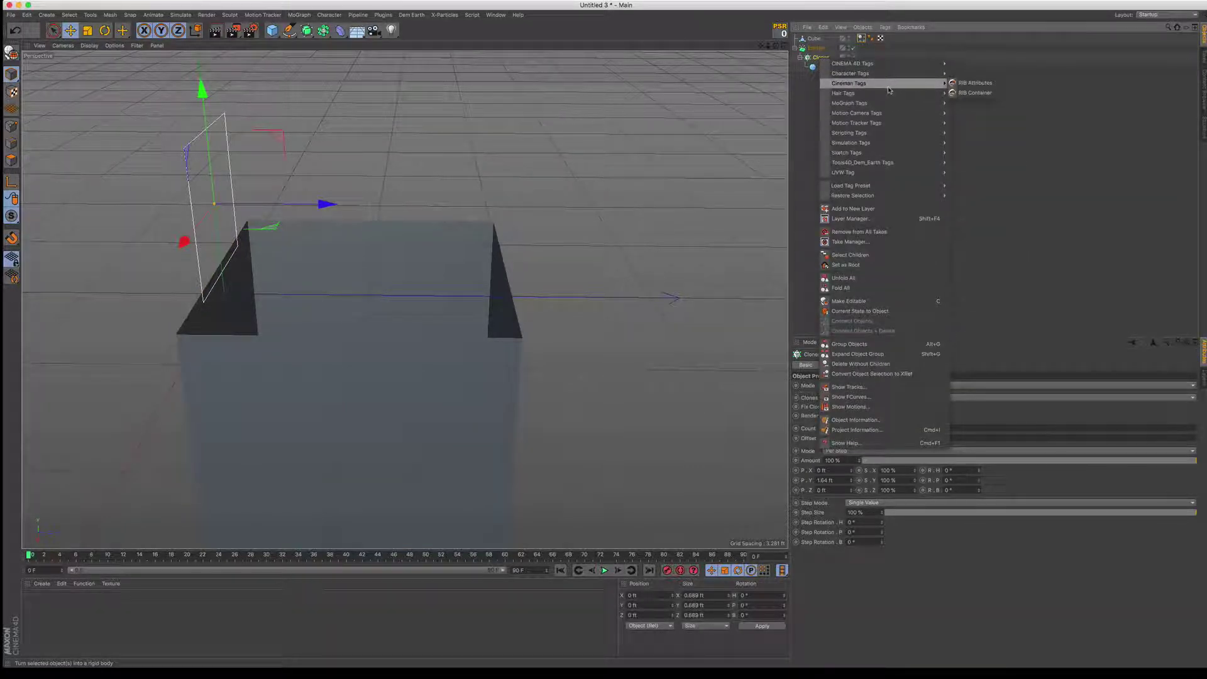
mouse_move(893, 142)
left_click(962, 142)
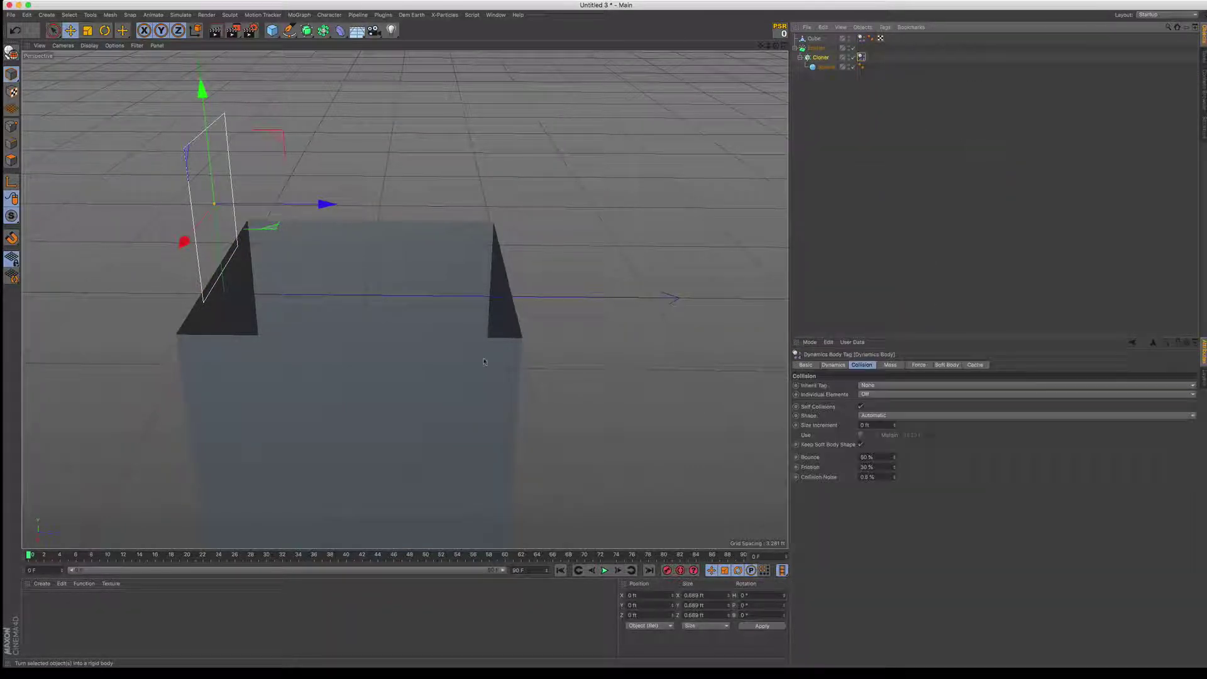
left_click(604, 570)
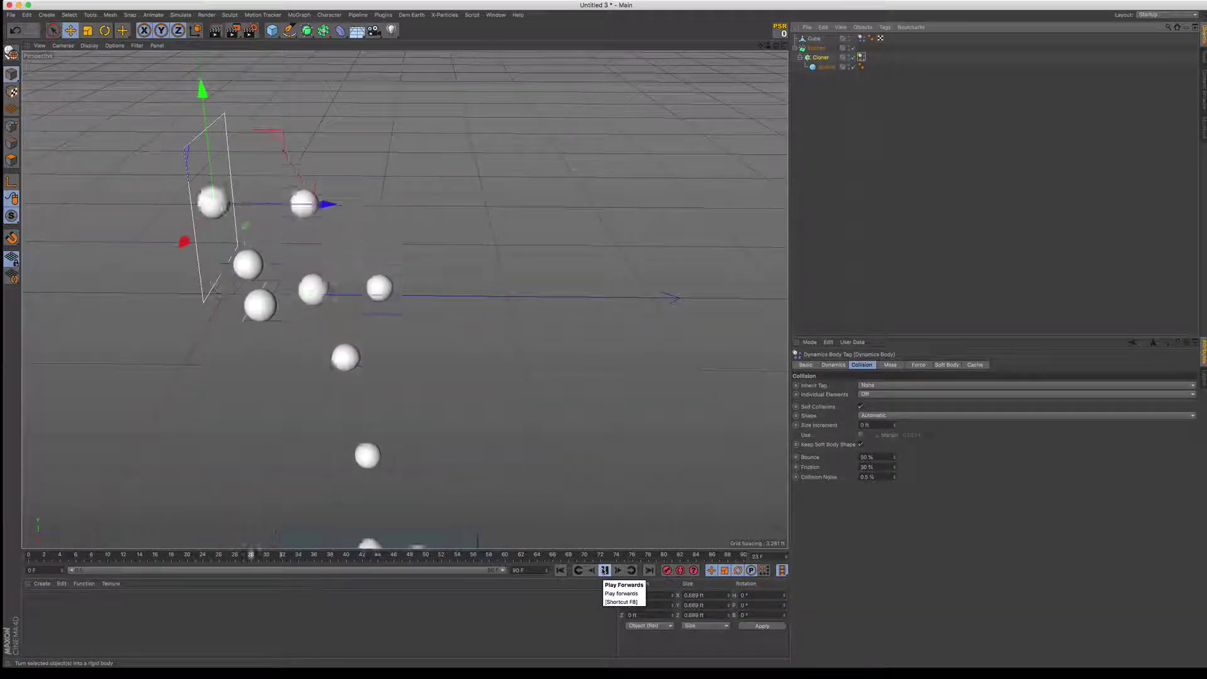
left_click(561, 571)
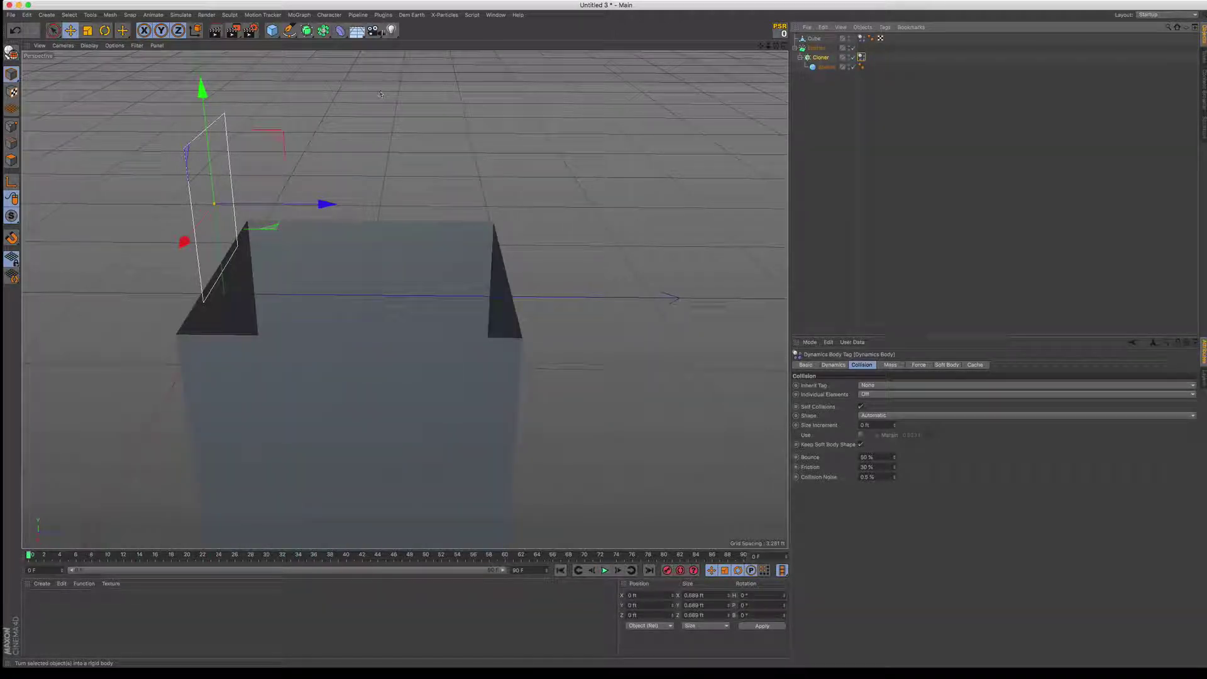
- Add a Floor object and lower it to about Y -6.7 ft, beneath the open cube
left_click(357, 32)
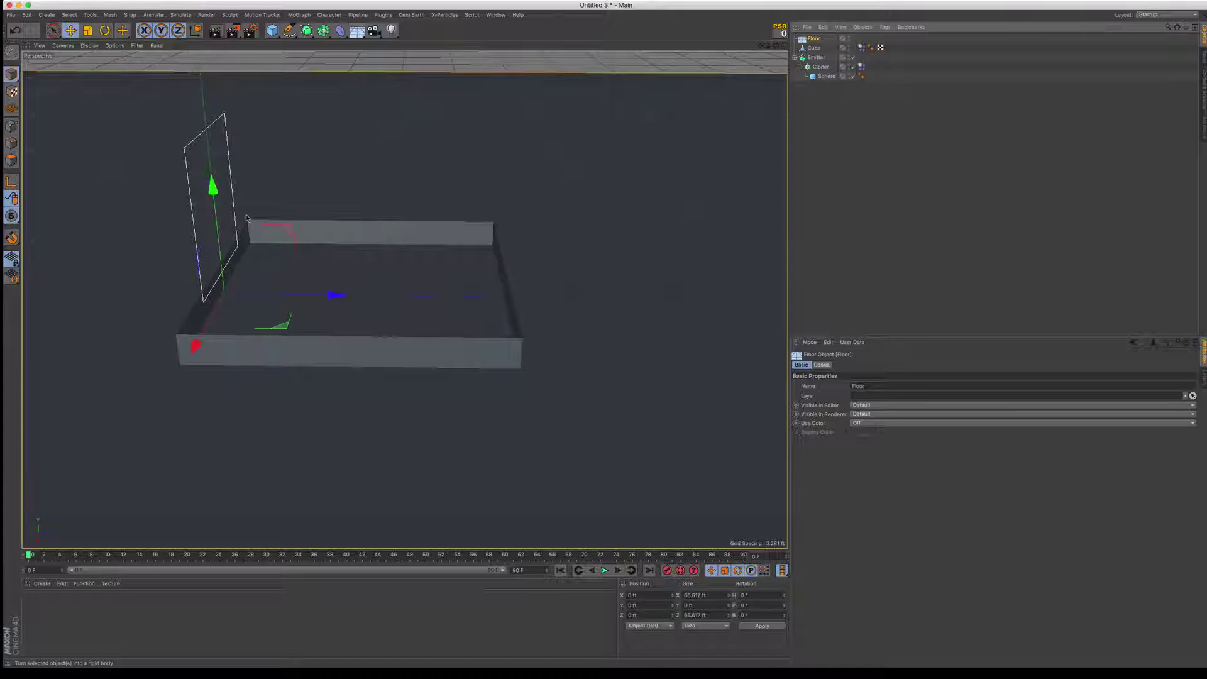
left_click_drag(212, 186, 309, 448)
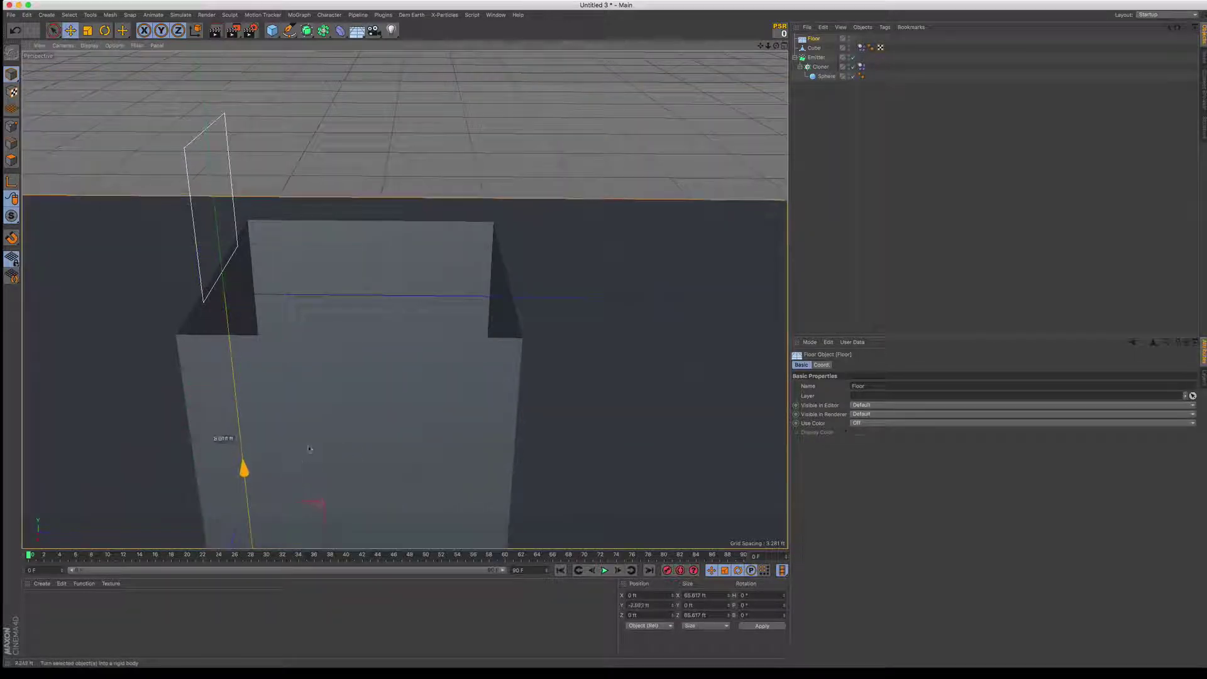
middle_click_drag(308, 449, 304, 280, "alt")
right_click_drag(404, 299, 304, 272, "alt")
left_click_drag(305, 272, 303, 261, "alt")
left_click_drag(243, 349, 243, 314)
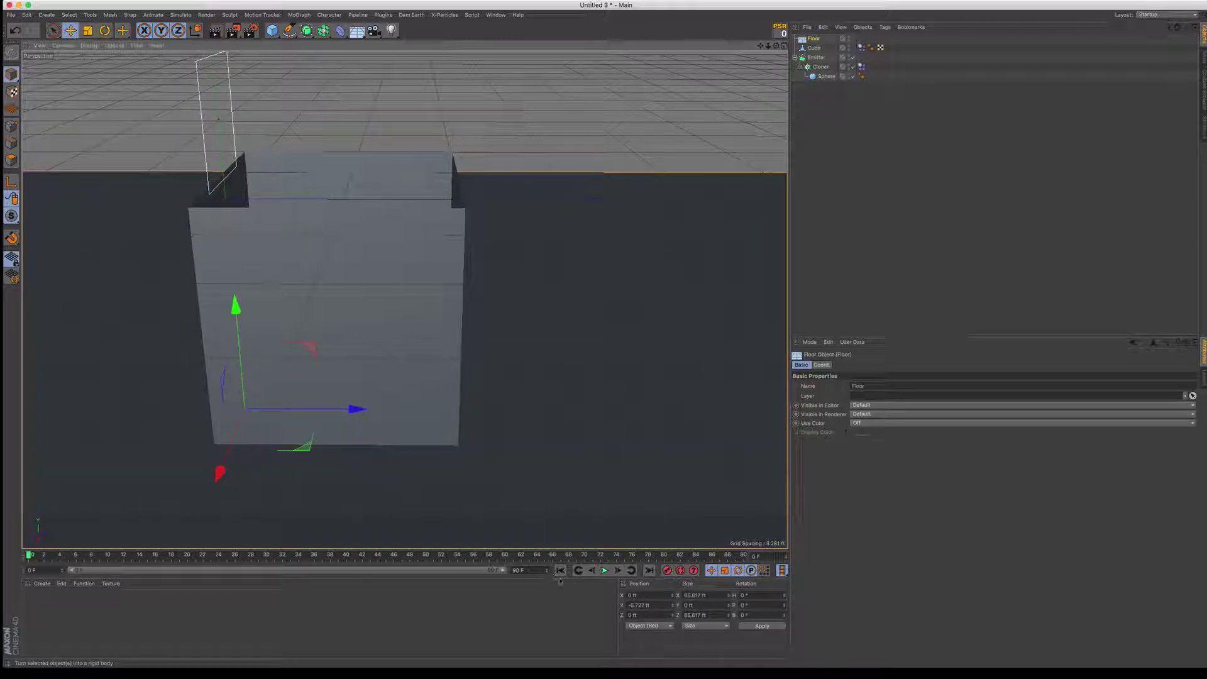
- Preview the simulation with the floor, return to the first frame and delete the Floor object
left_click(604, 570)
left_click(559, 570)
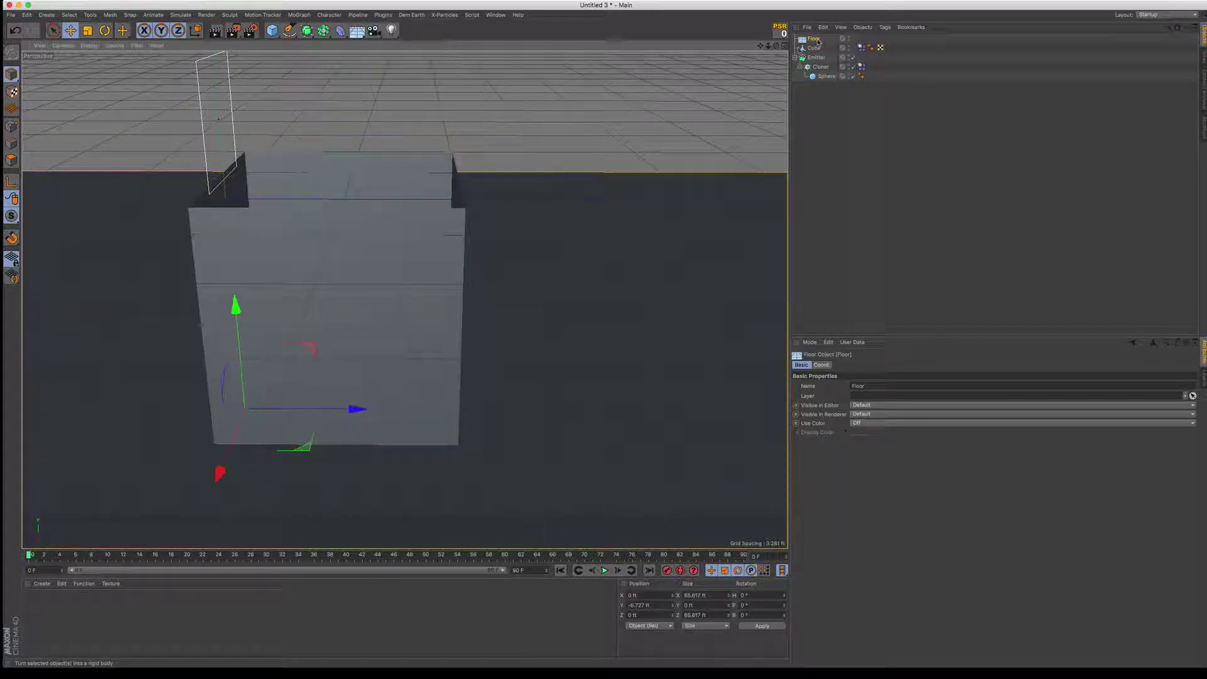
key("Delete")
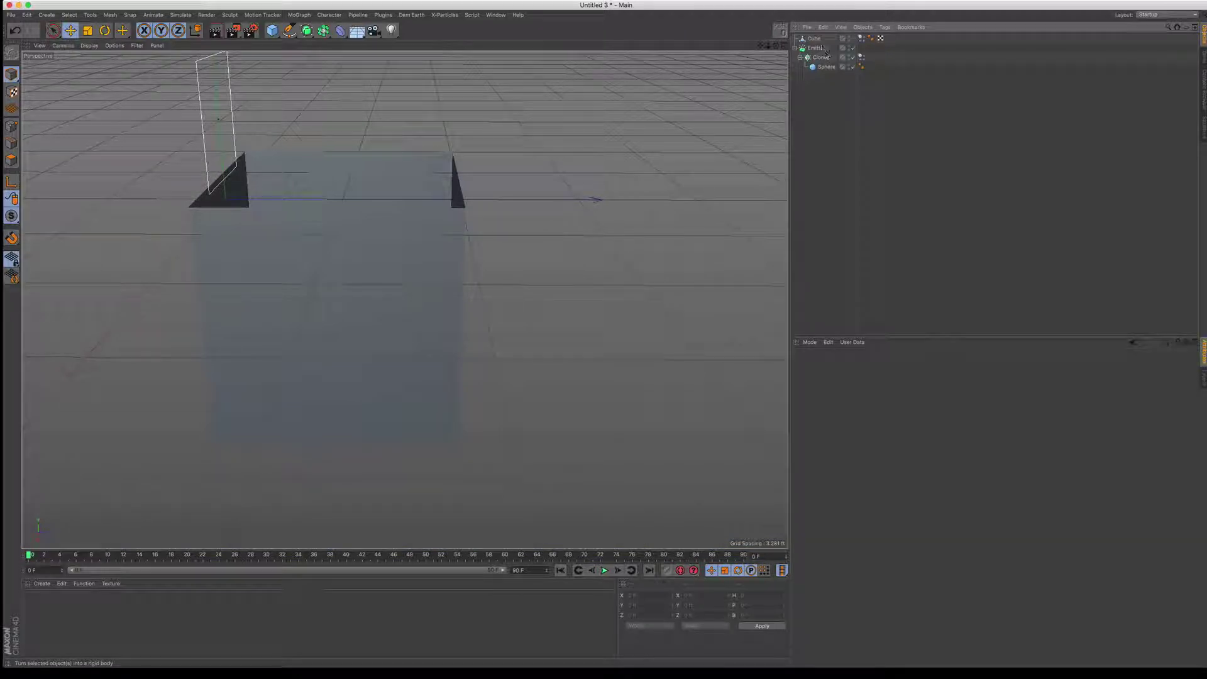
- Turn the open cube into a Collider Body instead of a Rigid Body
left_click(816, 39)
left_click(861, 39)
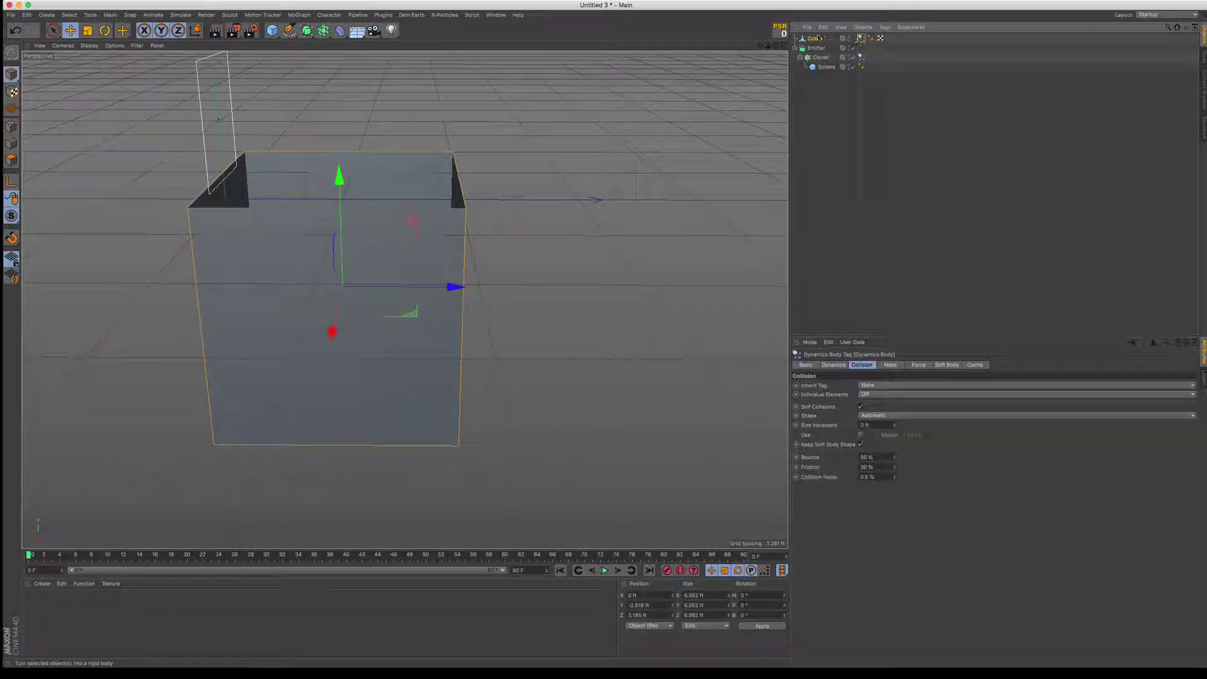
left_click(816, 39)
right_click(816, 39)
mouse_move(937, 124)
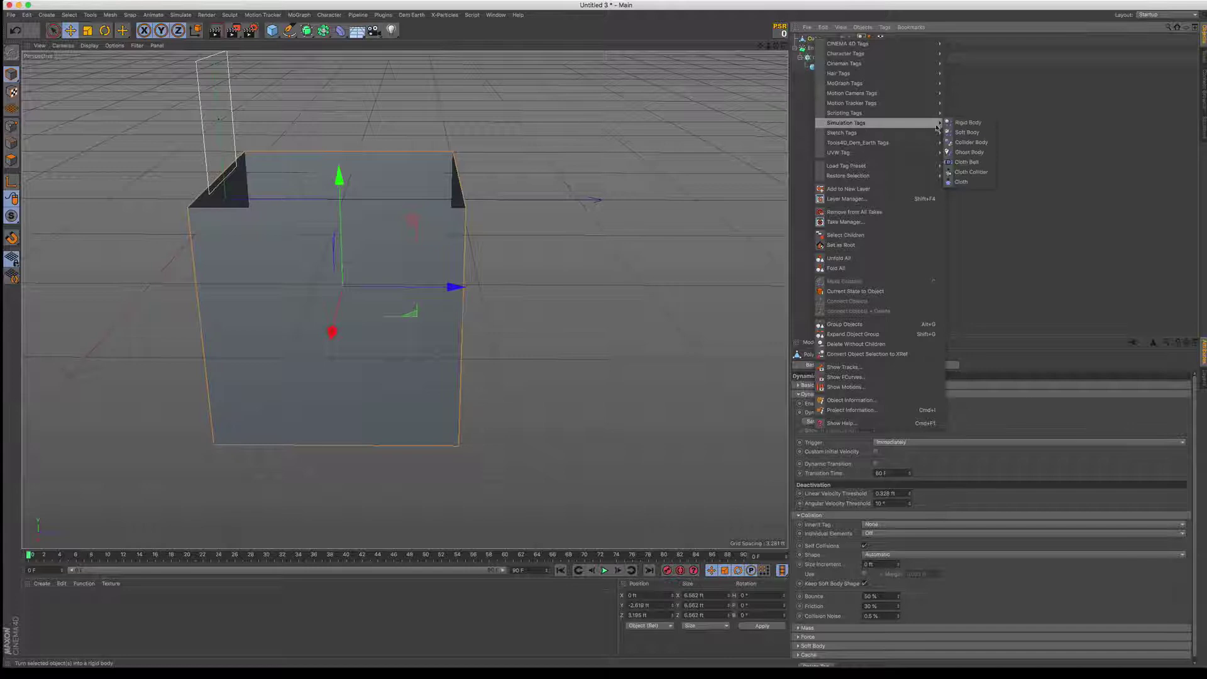
left_click(968, 142)
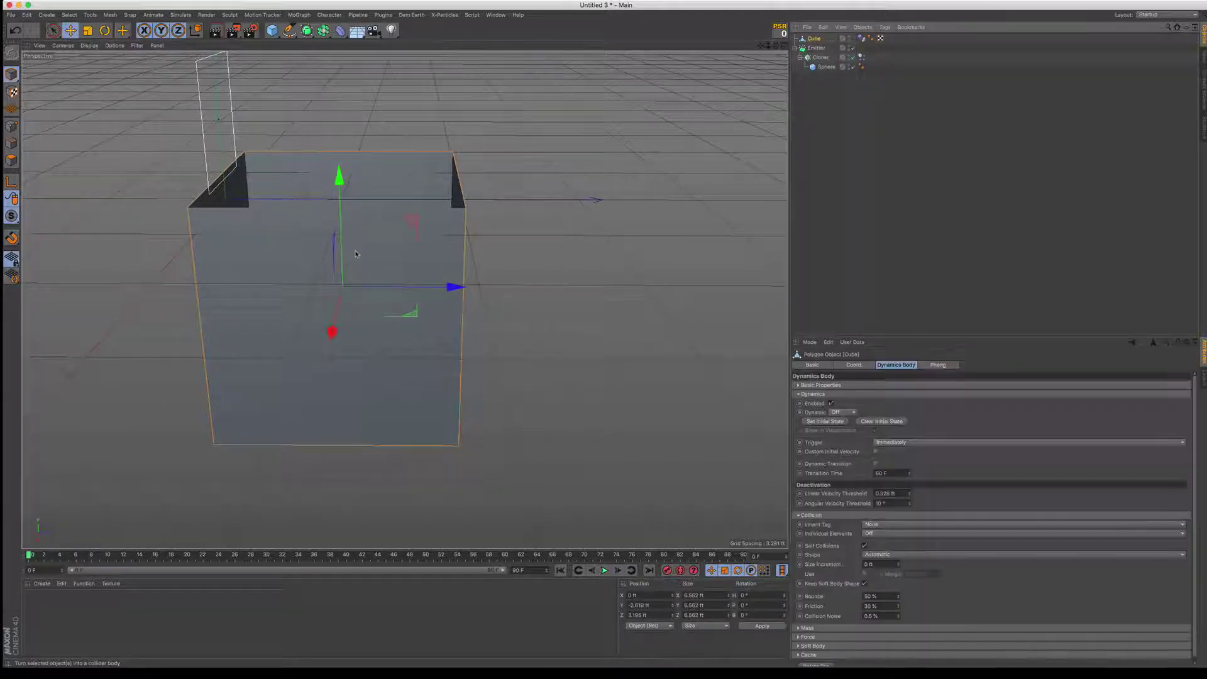
- Play the simulation, examine from several angles how the spheres meet the cube, and return to the first frame
key("F8")
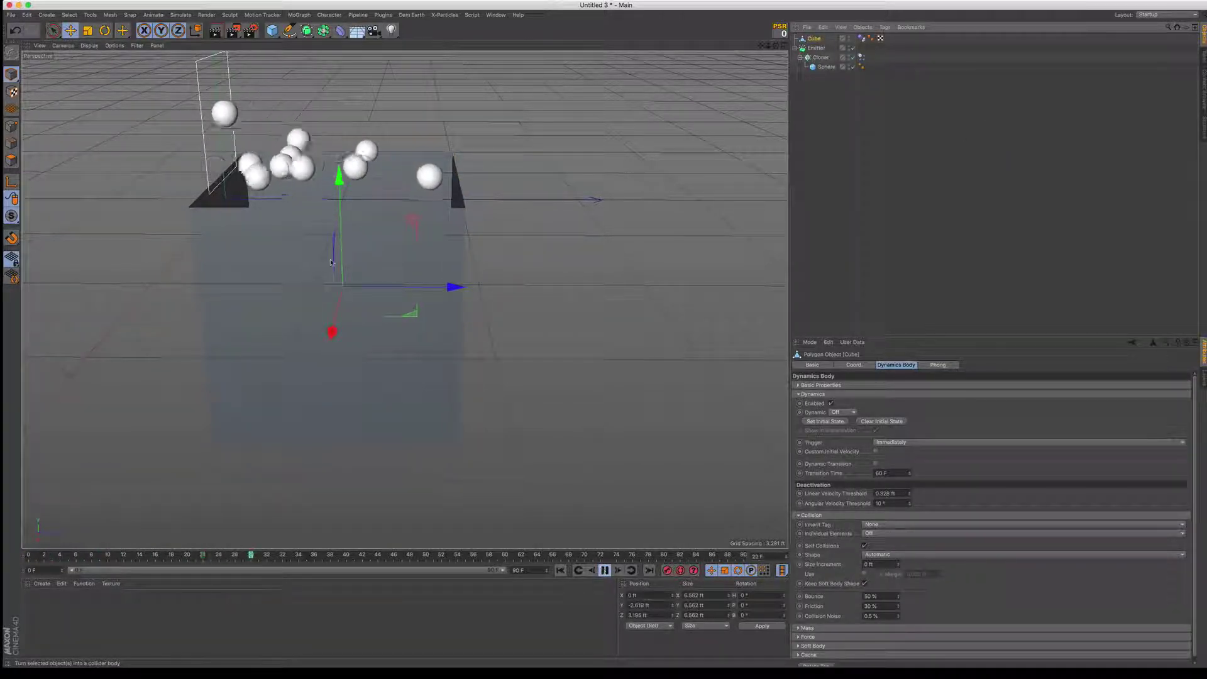
middle_click_drag(311, 250, 336, 306, "alt")
scroll(337, 303, "up", 2)
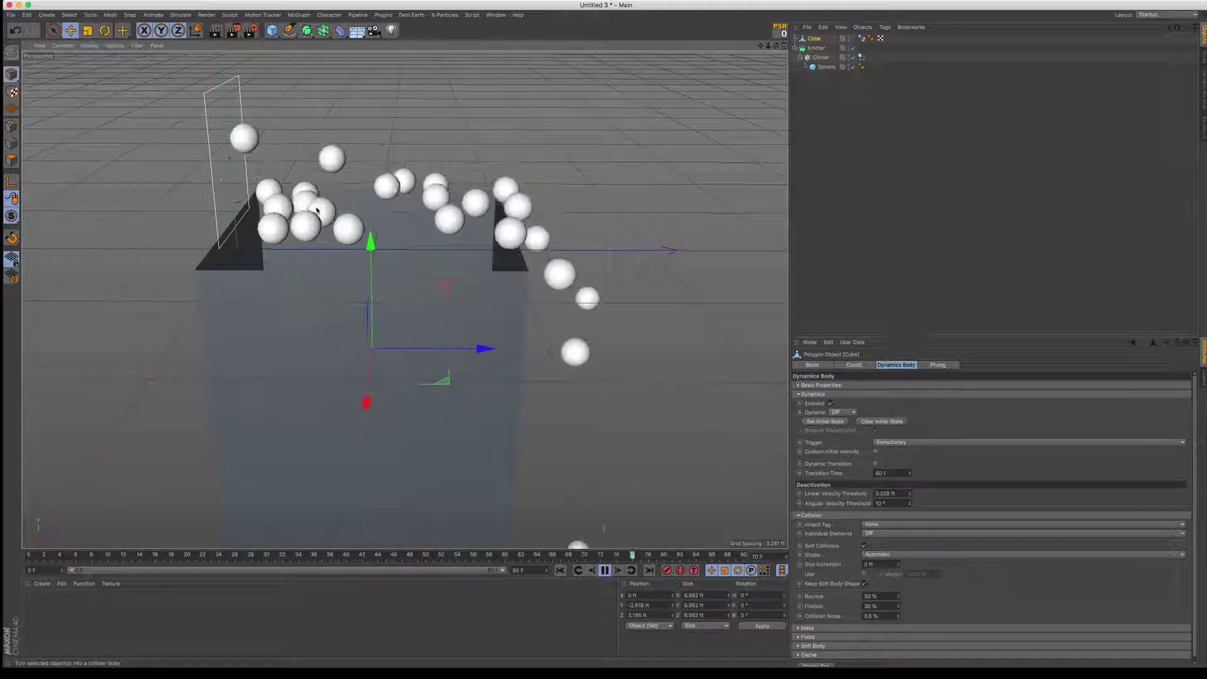
left_click_drag(375, 273, 336, 284, "alt")
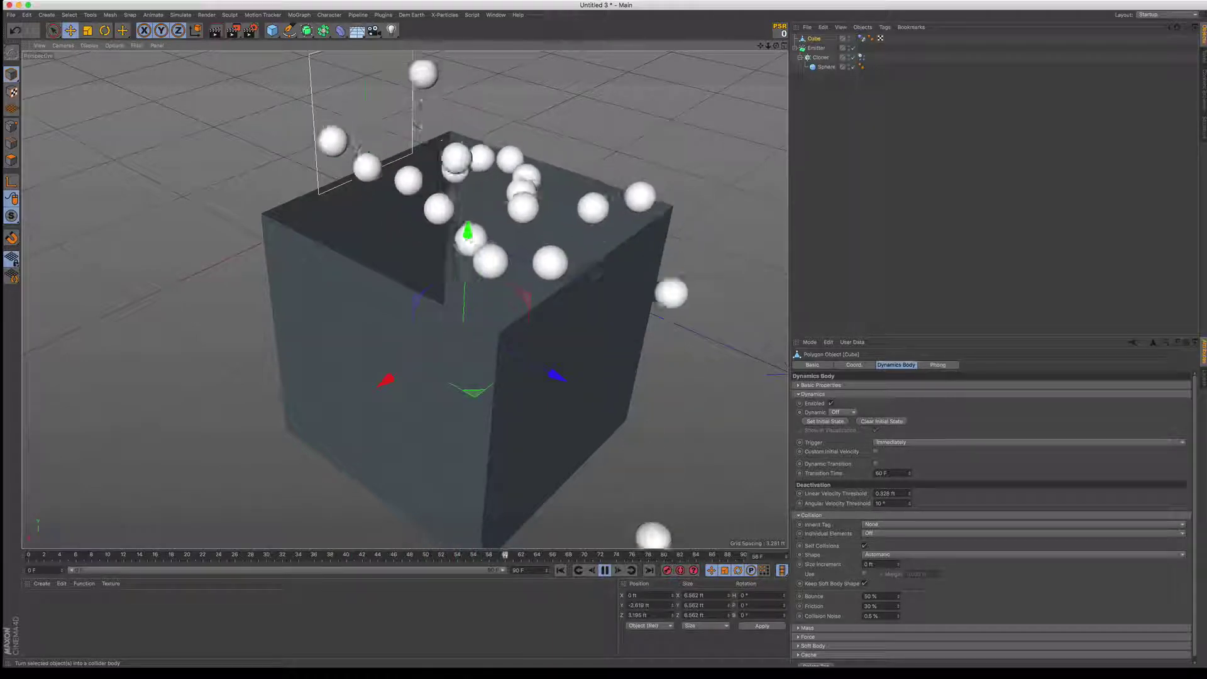
left_click(605, 571)
left_click(560, 571)
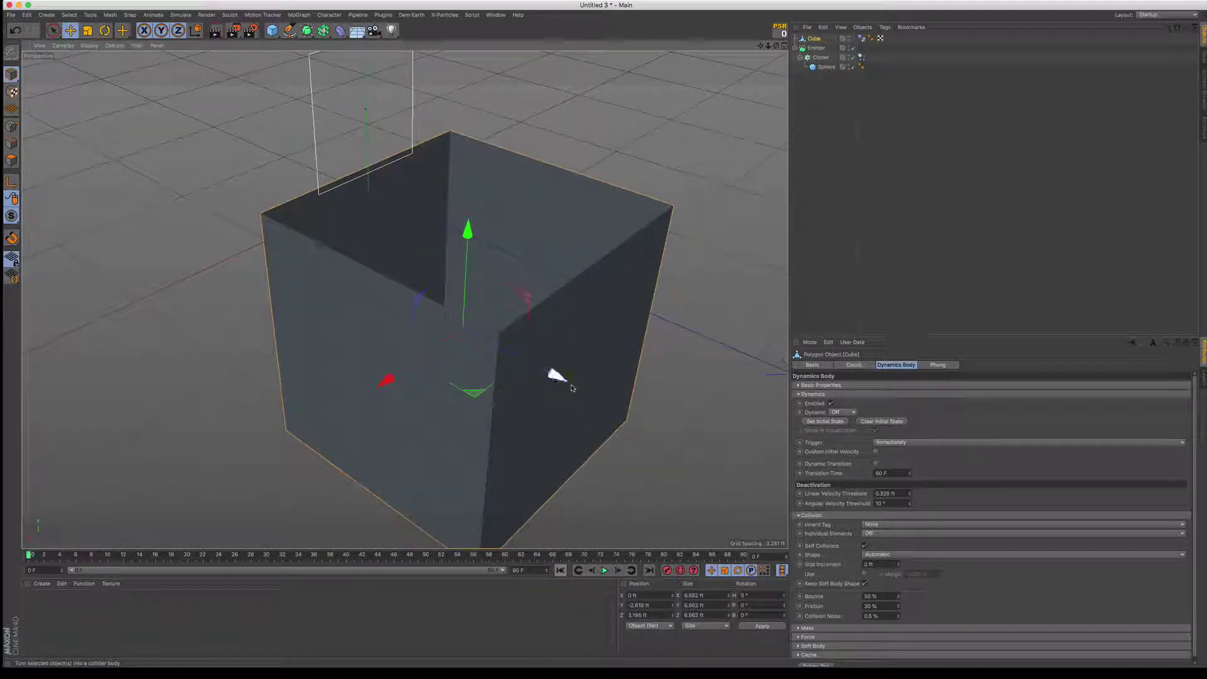
- Set the collision shape of the cube's Dynamics Body tag to Static Mesh and replay the simulation
left_click_drag(564, 256, 541, 269, "alt")
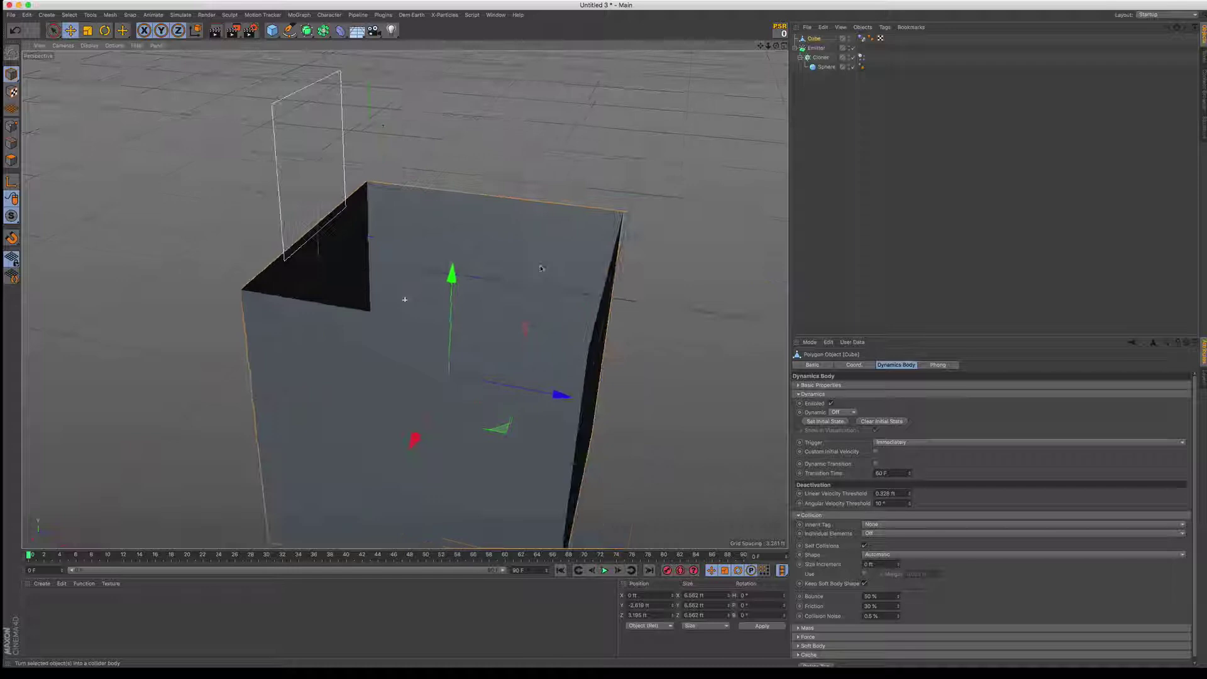
left_click(861, 38)
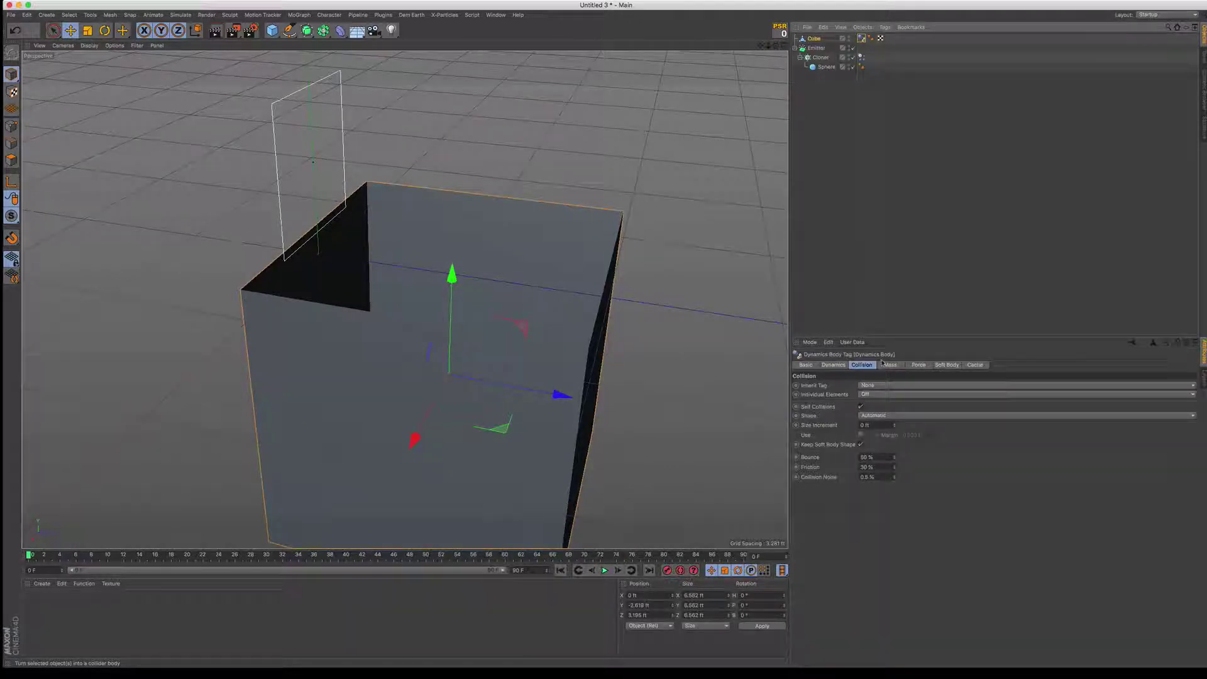
left_click(877, 417)
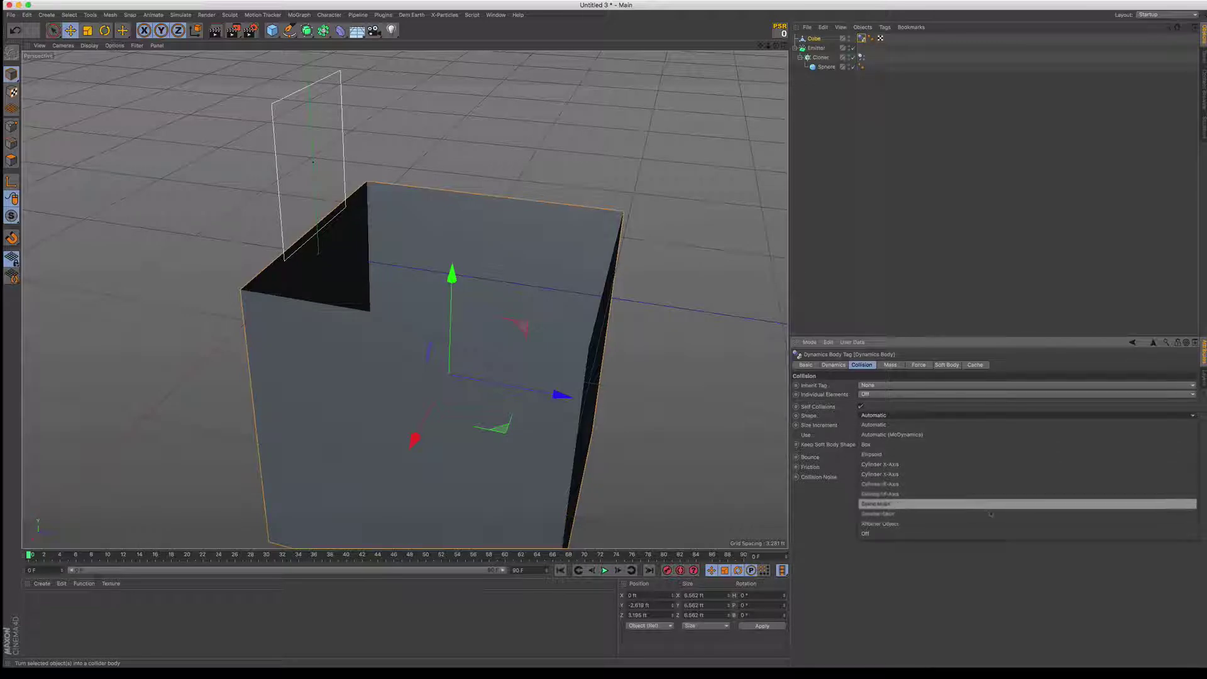
left_click(892, 514)
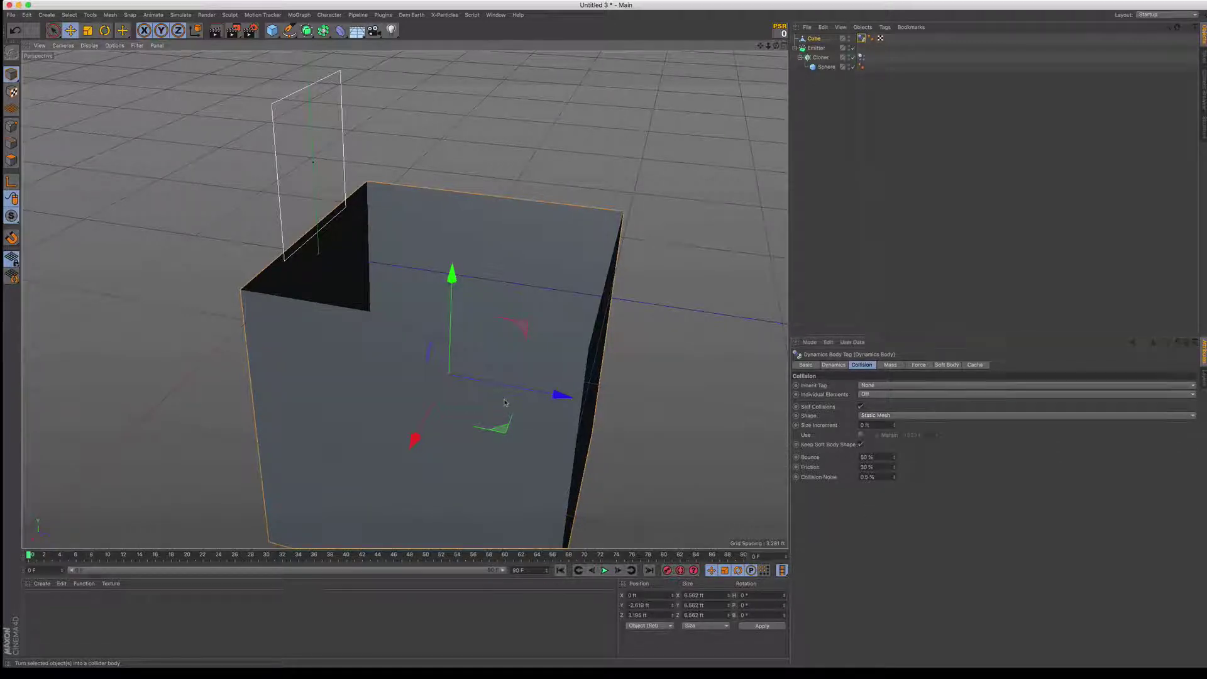
left_click(605, 571)
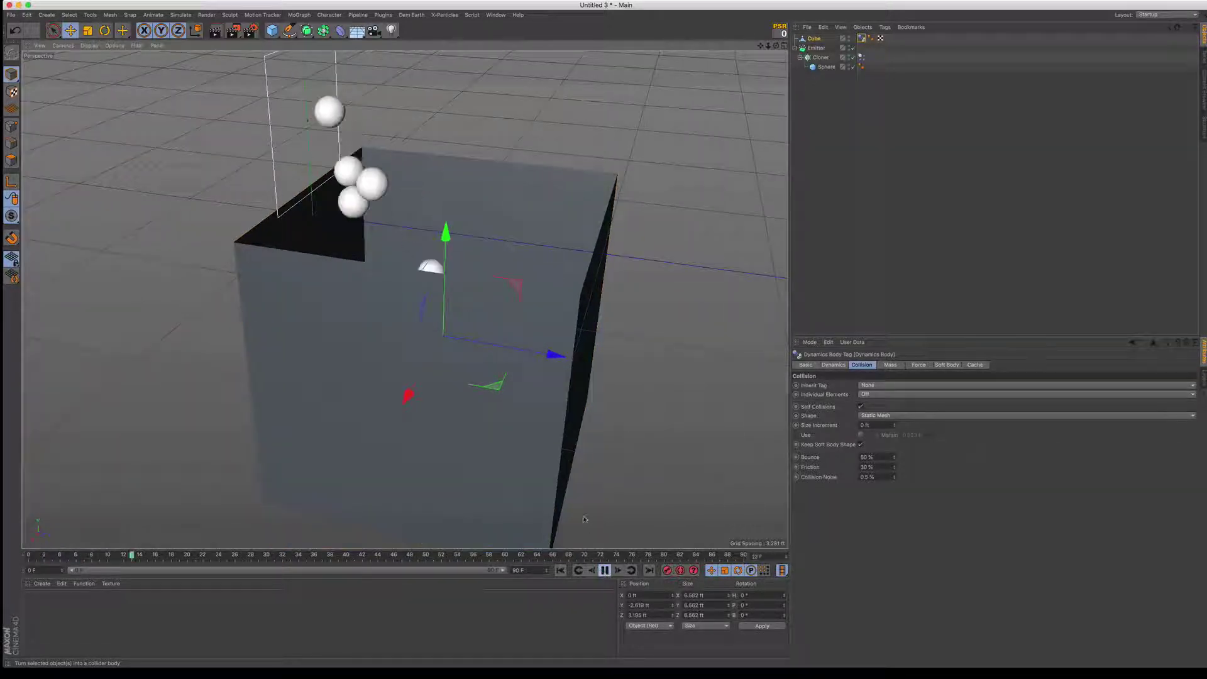
- Examine from several angles how the spheres fall into the open cube, stop playback and return to the first frame
left_click_drag(546, 436, 506, 452, "alt")
middle_click_drag(404, 299, 299, 311, "alt")
left_click_drag(536, 355, 593, 287, "alt")
middle_click_drag(536, 355, 517, 425, "alt")
left_click_drag(535, 354, 574, 329, "alt")
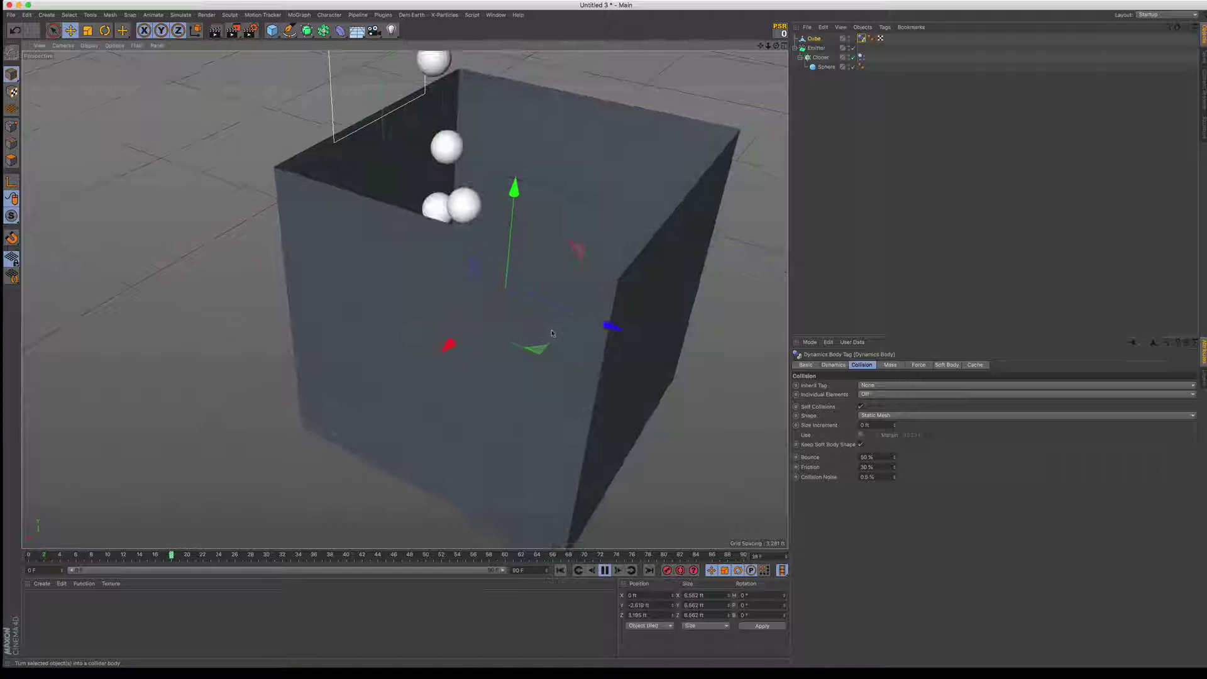
middle_click_drag(535, 355, 466, 446, "alt")
left_click_drag(481, 414, 539, 384, "alt")
middle_click_drag(482, 414, 487, 409, "alt")
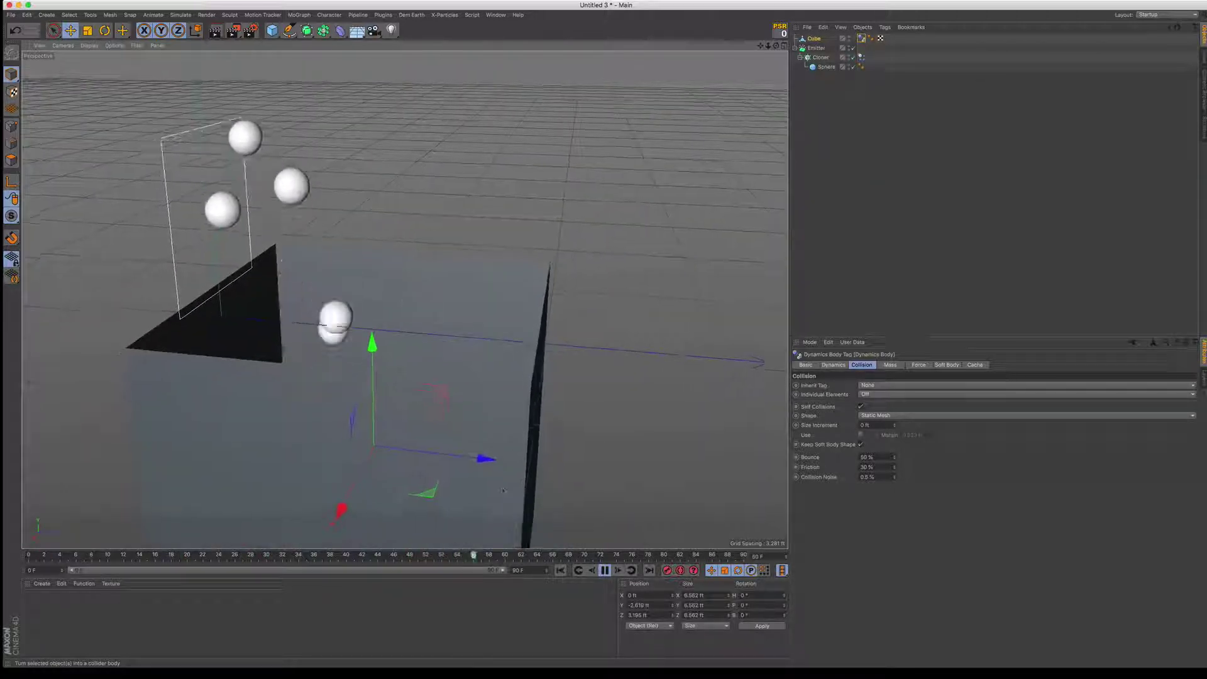
left_click(604, 570)
left_click(560, 571)
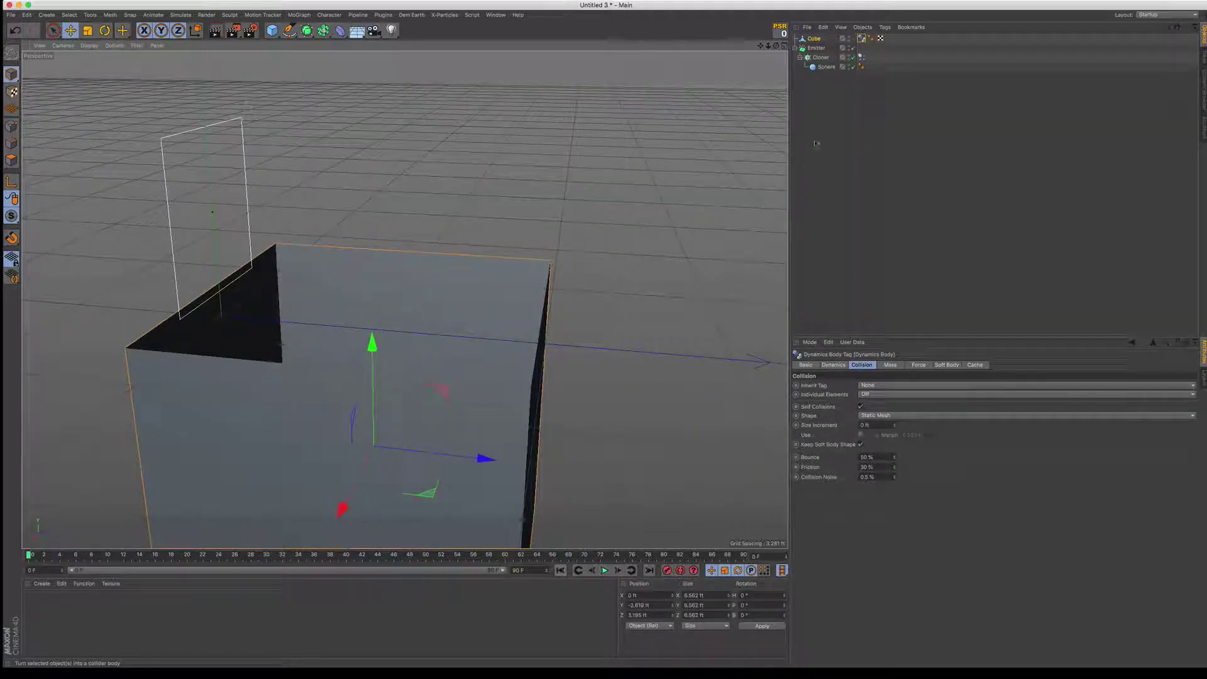
- Set the Emitter's start emission to 10 F, editor birthrate to 26 and renderer birthrate to 32, previewing the simulation
left_click(818, 49)
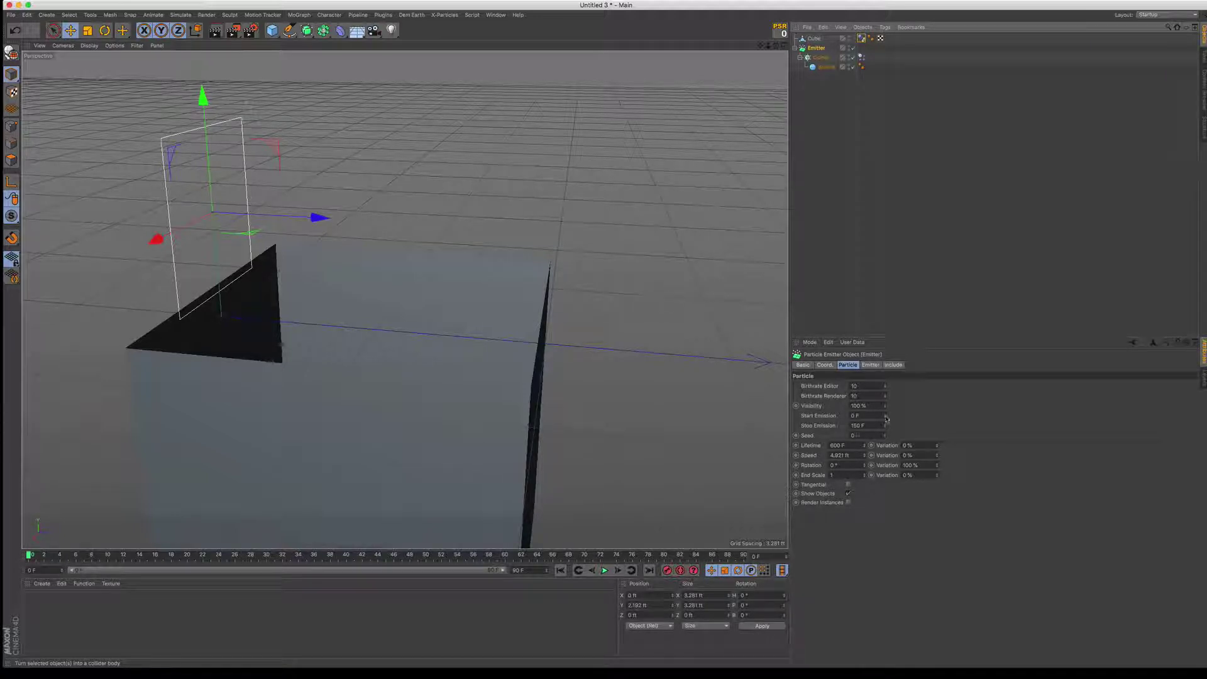
left_click_drag(886, 419, 887, 418)
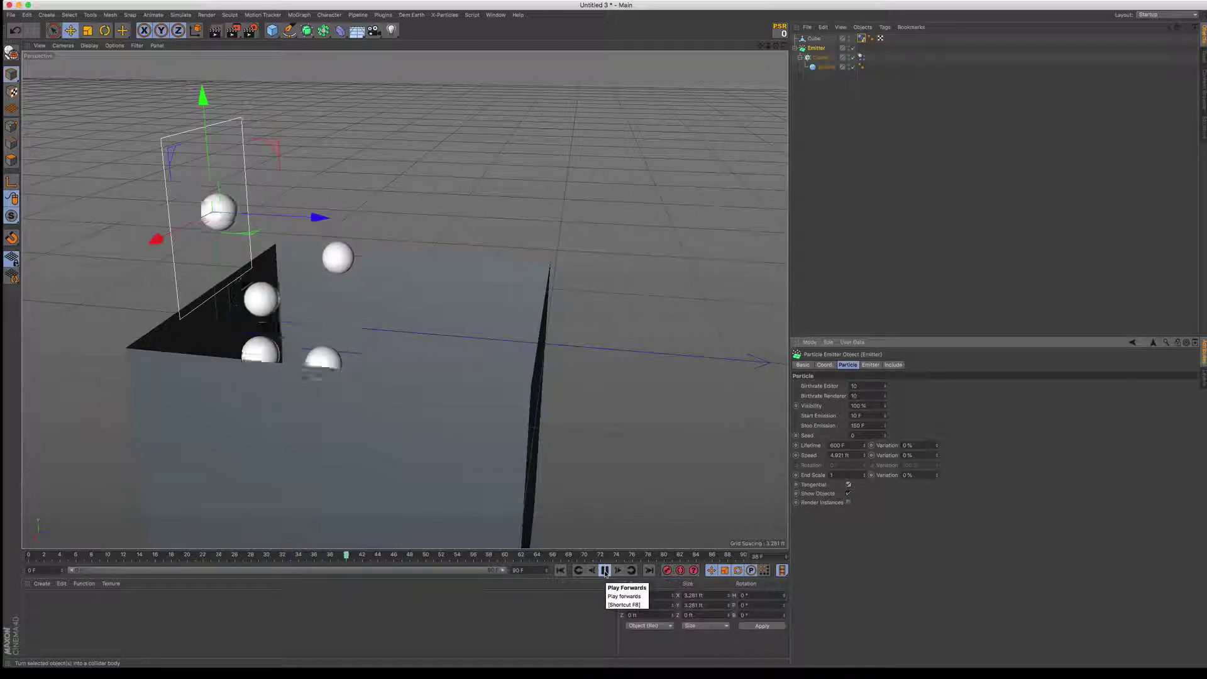
left_click(605, 570)
key("shift+f")
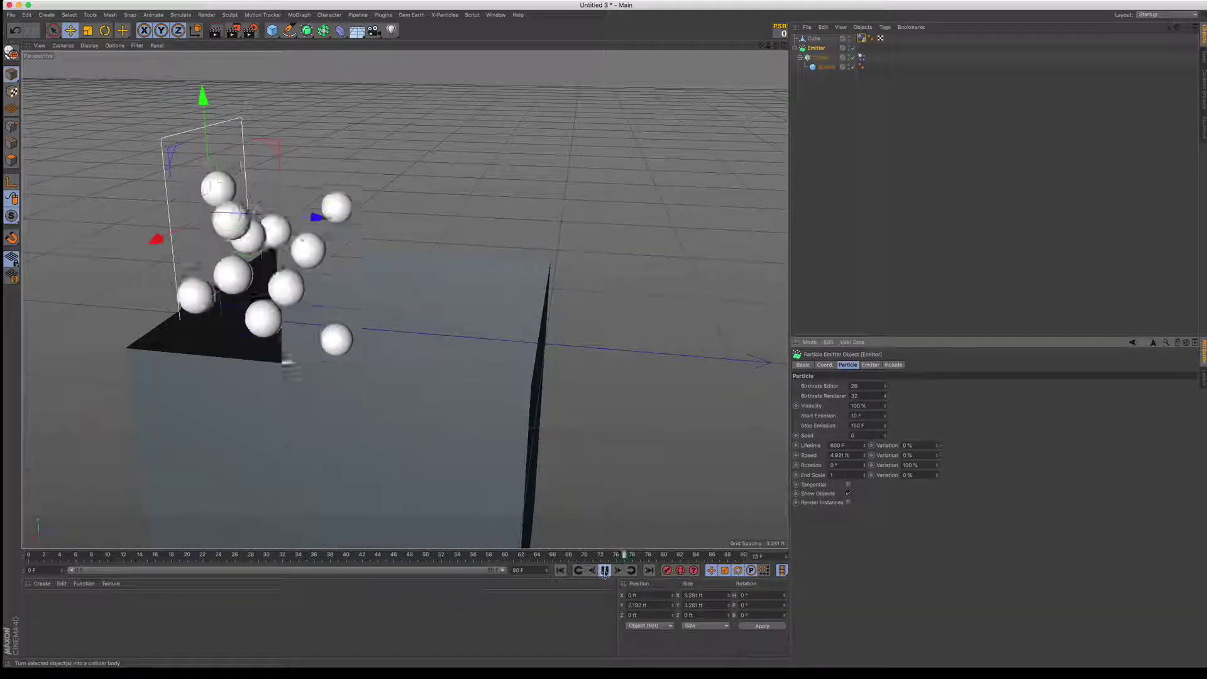
left_click(605, 570)
left_click(560, 570)
- Scale the Sphere down to about 0.25 ft in diameter while previewing the simulation, and return to the first frame
left_click(827, 66)
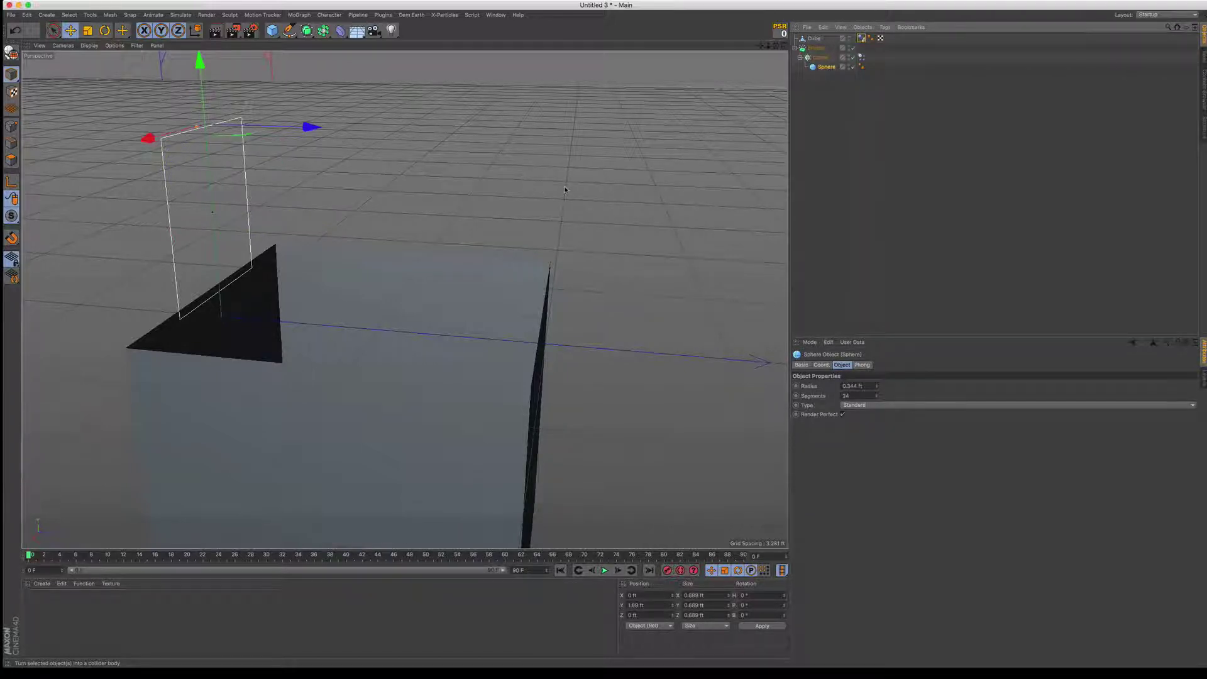
key("t")
left_click_drag(564, 190, 477, 208)
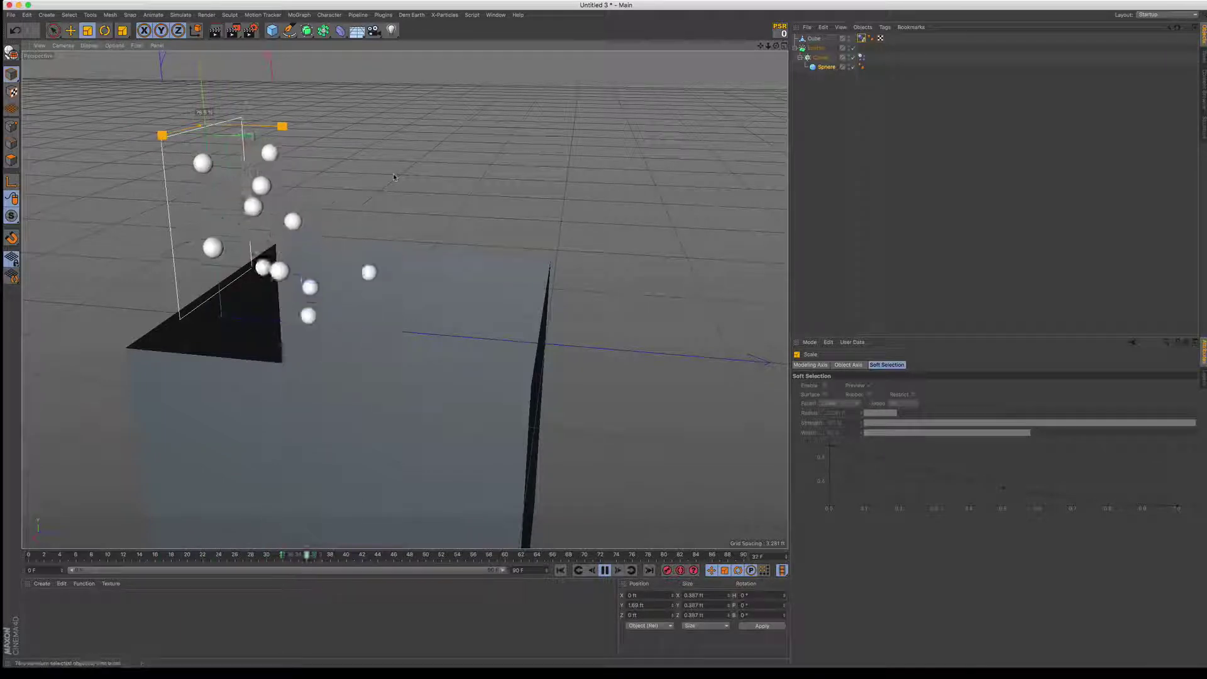
left_click_drag(613, 151, 511, 161)
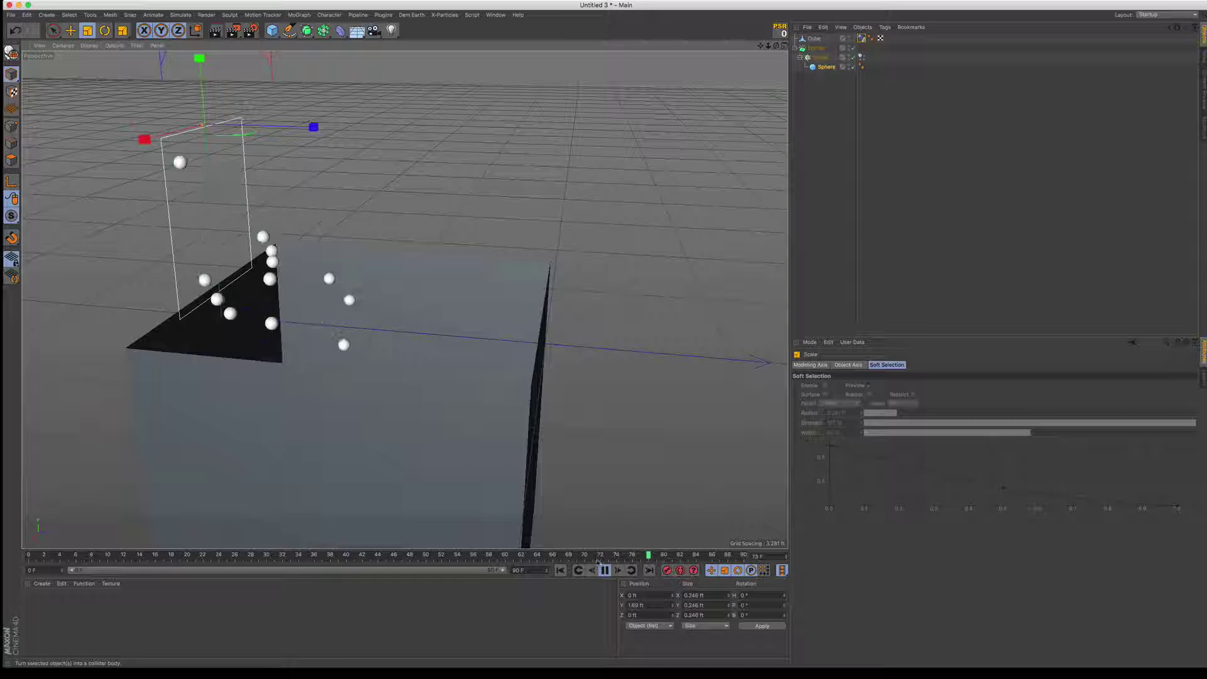
left_click(604, 570)
left_click(546, 568)
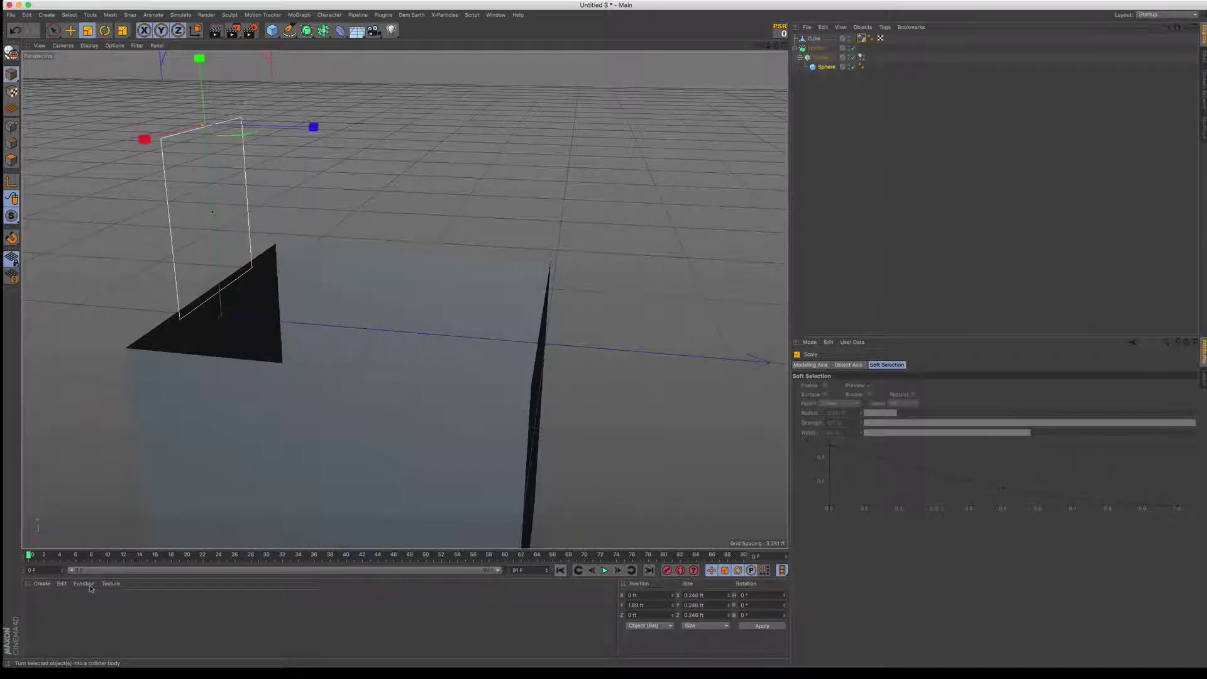
- Create a new material and set its color to a green with hue 172° and saturation 59%
left_click(44, 585)
left_click(59, 500)
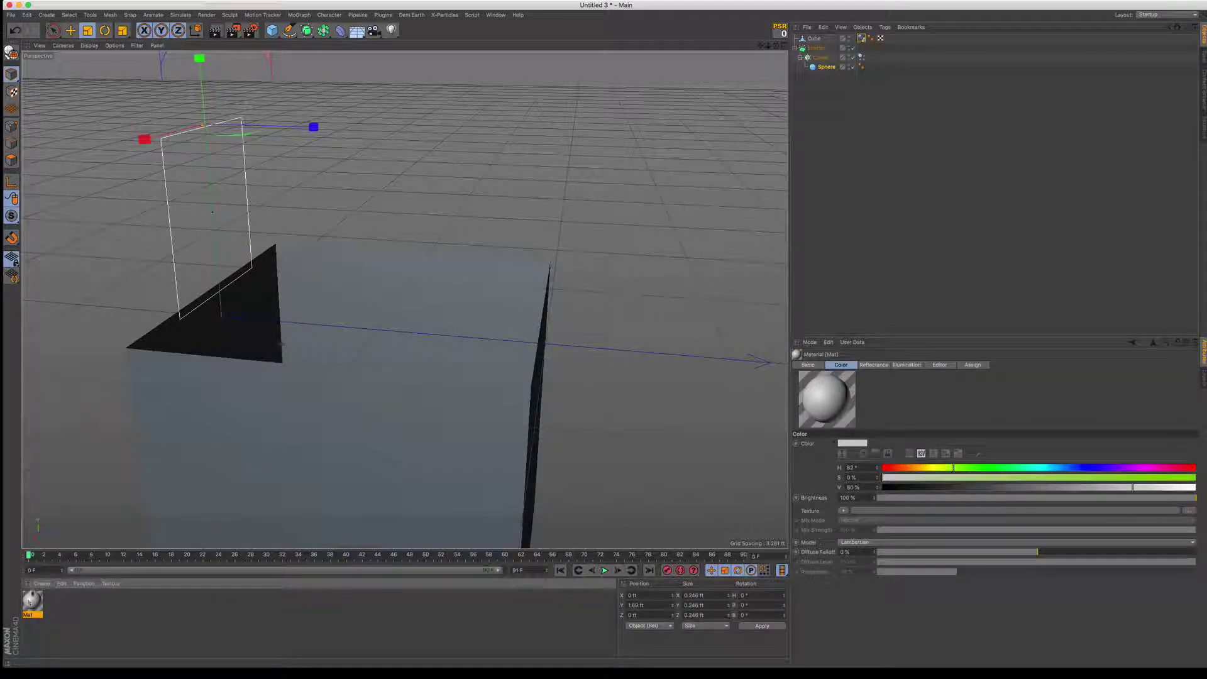
double_click(29, 602)
left_click(165, 154)
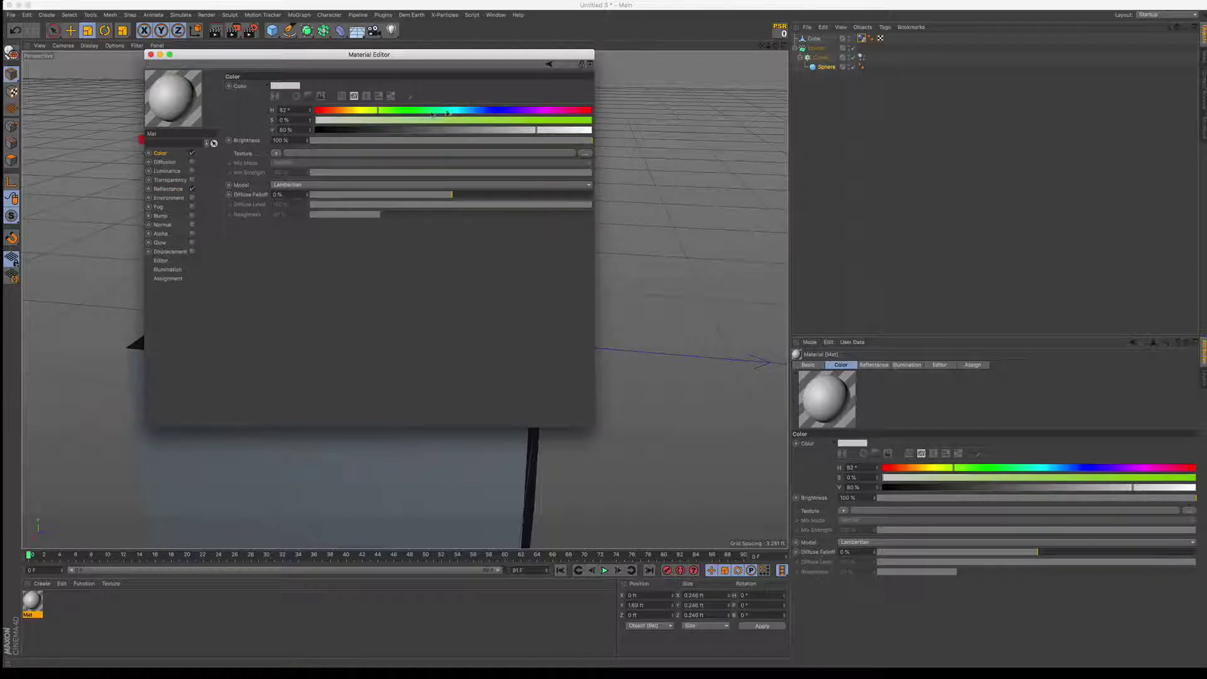
left_click(447, 110)
left_click(478, 120)
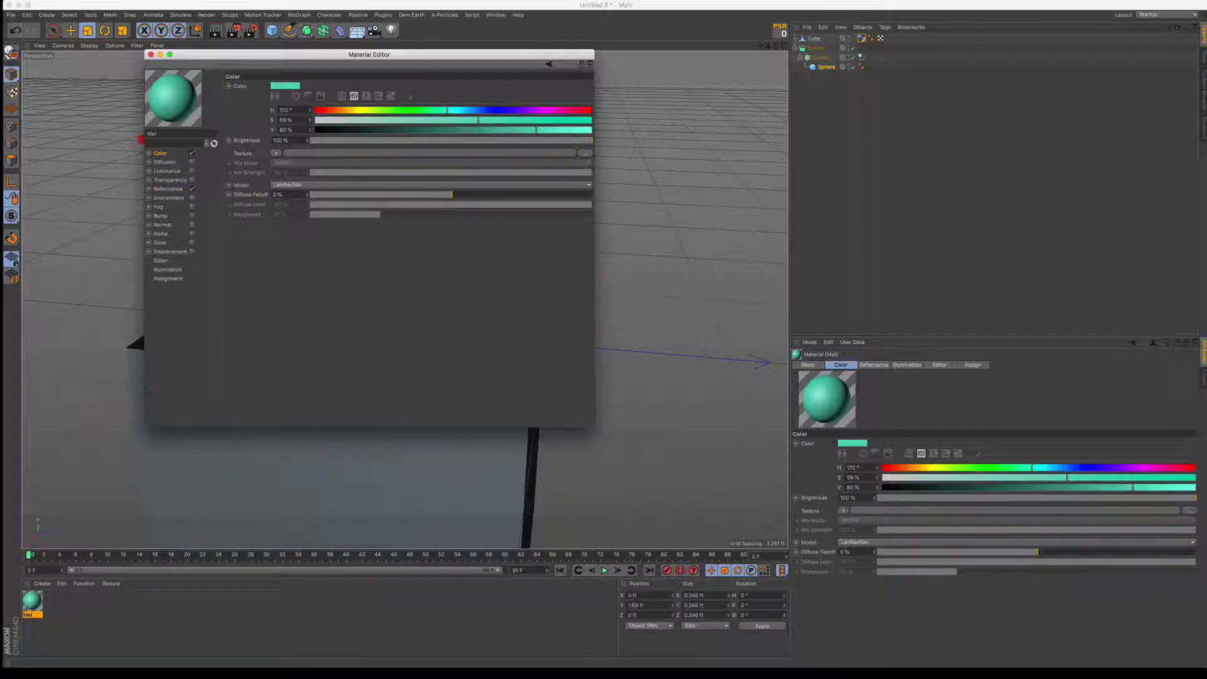
- Add a Reflection (Legacy) layer to the material's reflectance, mask it with a Fresnel texture and close the material editor
left_click(168, 189)
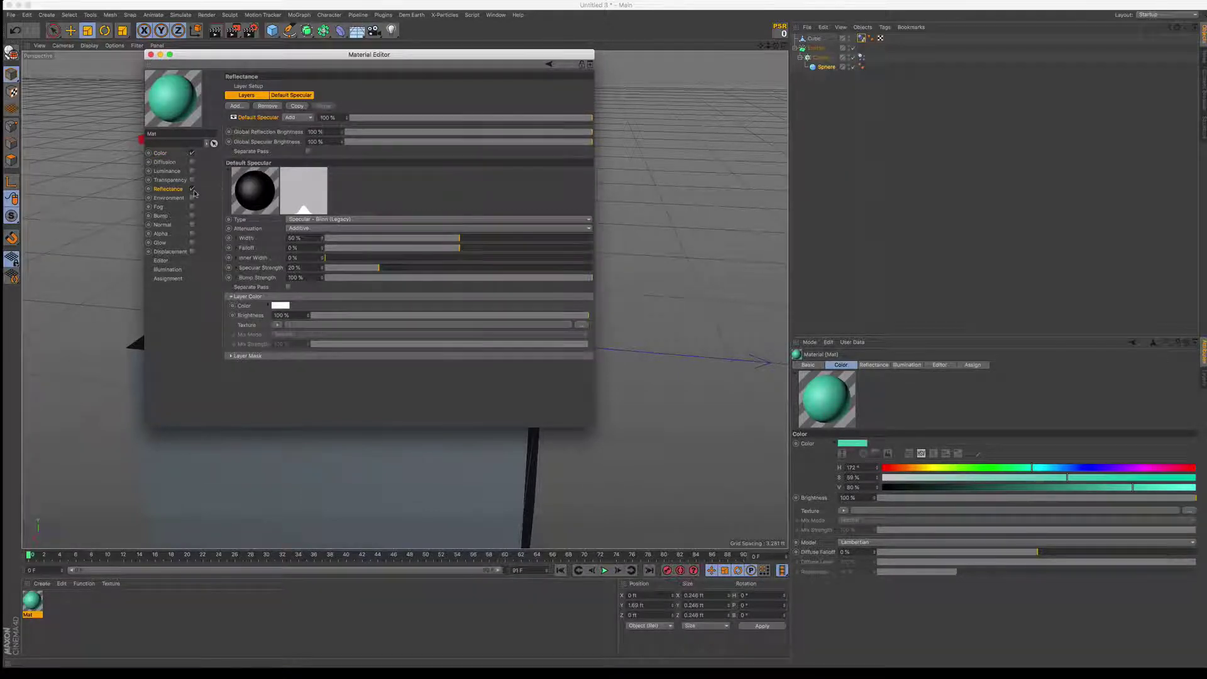
left_click(237, 106)
left_click(283, 200)
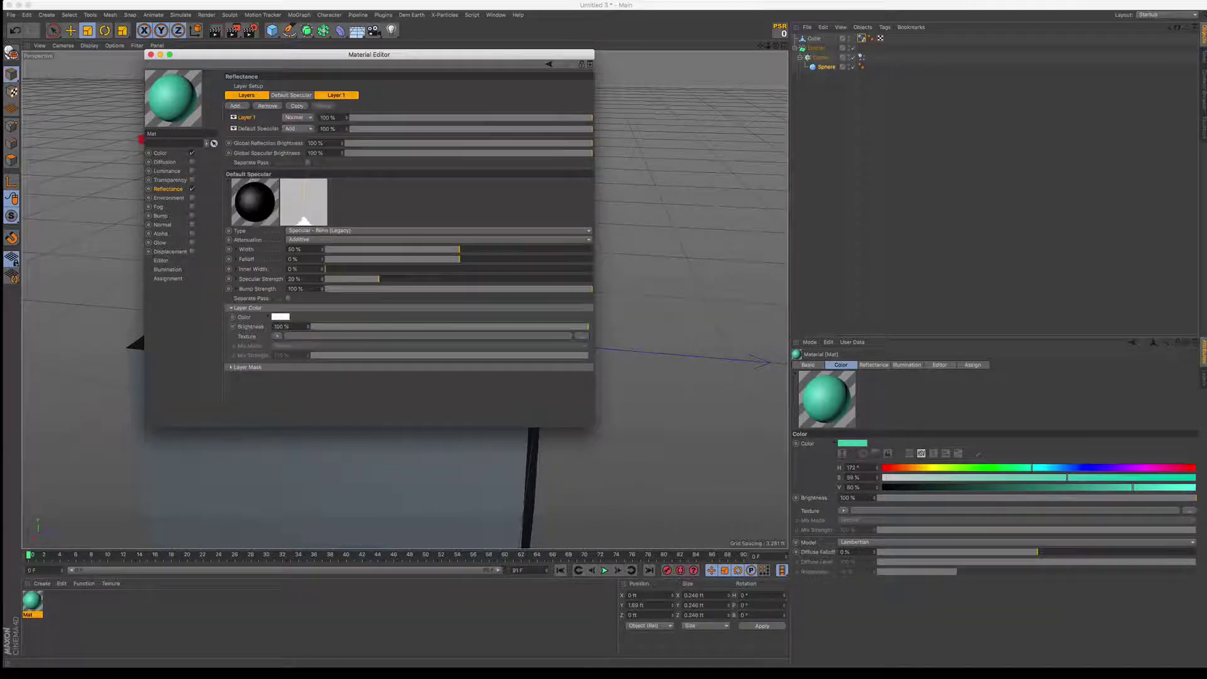
left_click(231, 357)
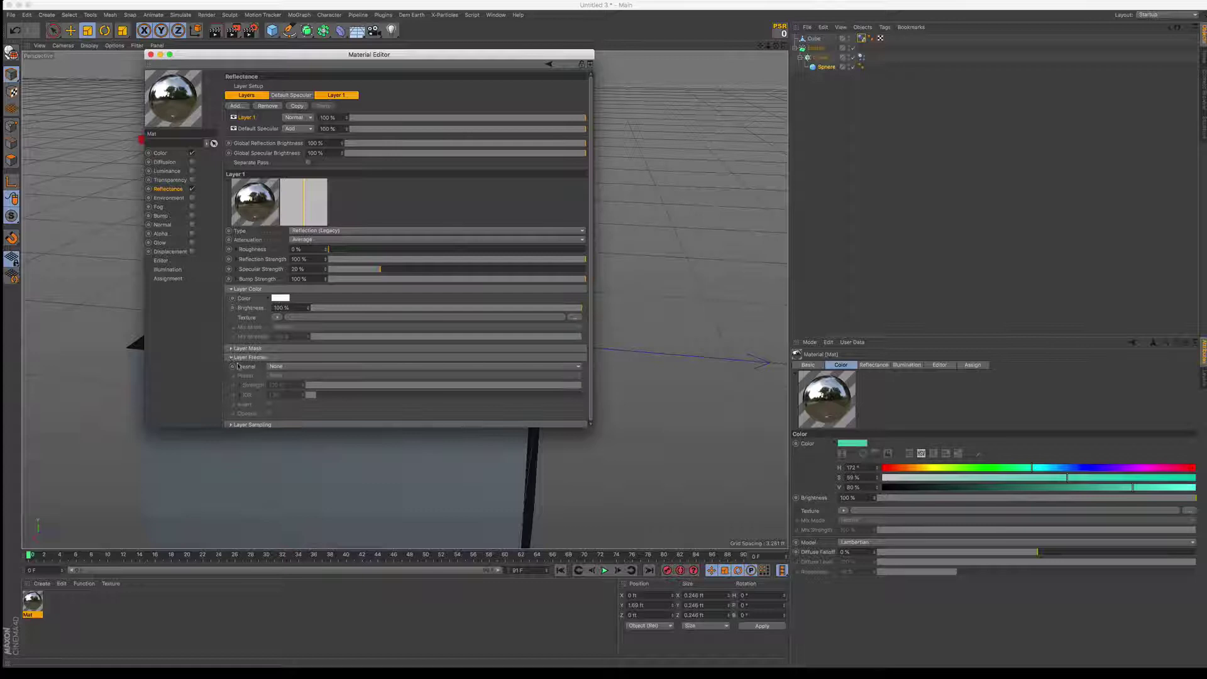
left_click(277, 367)
left_click(250, 358)
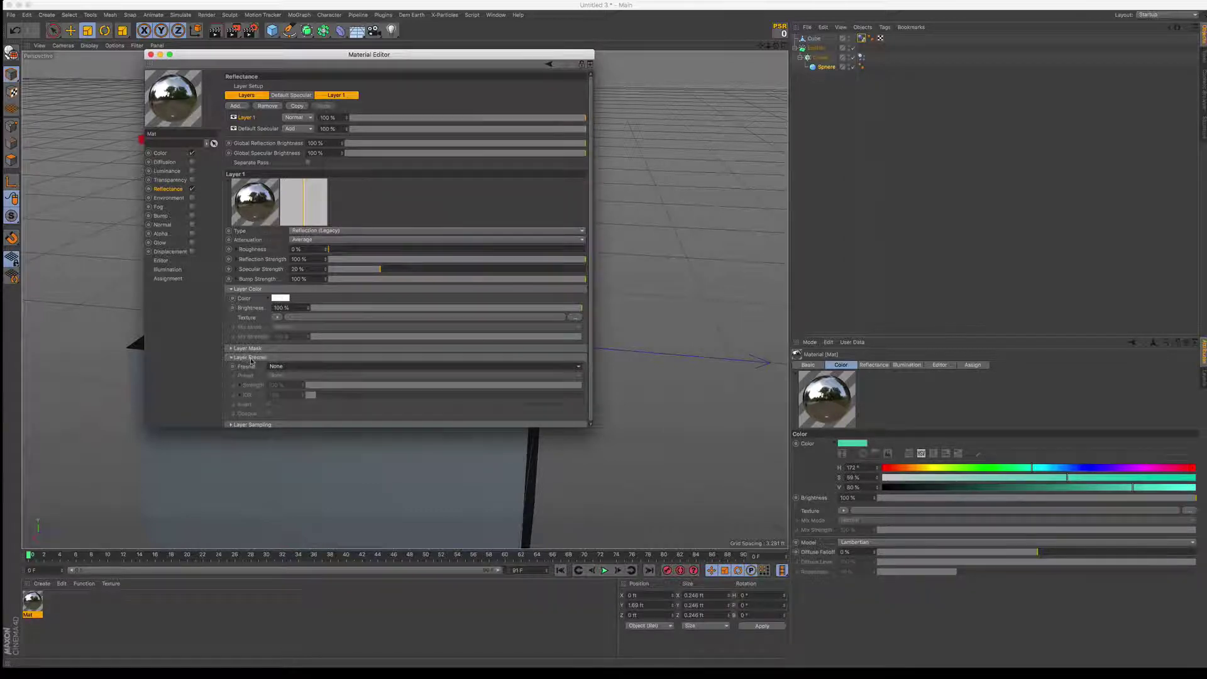
left_click(250, 358)
left_click(231, 350)
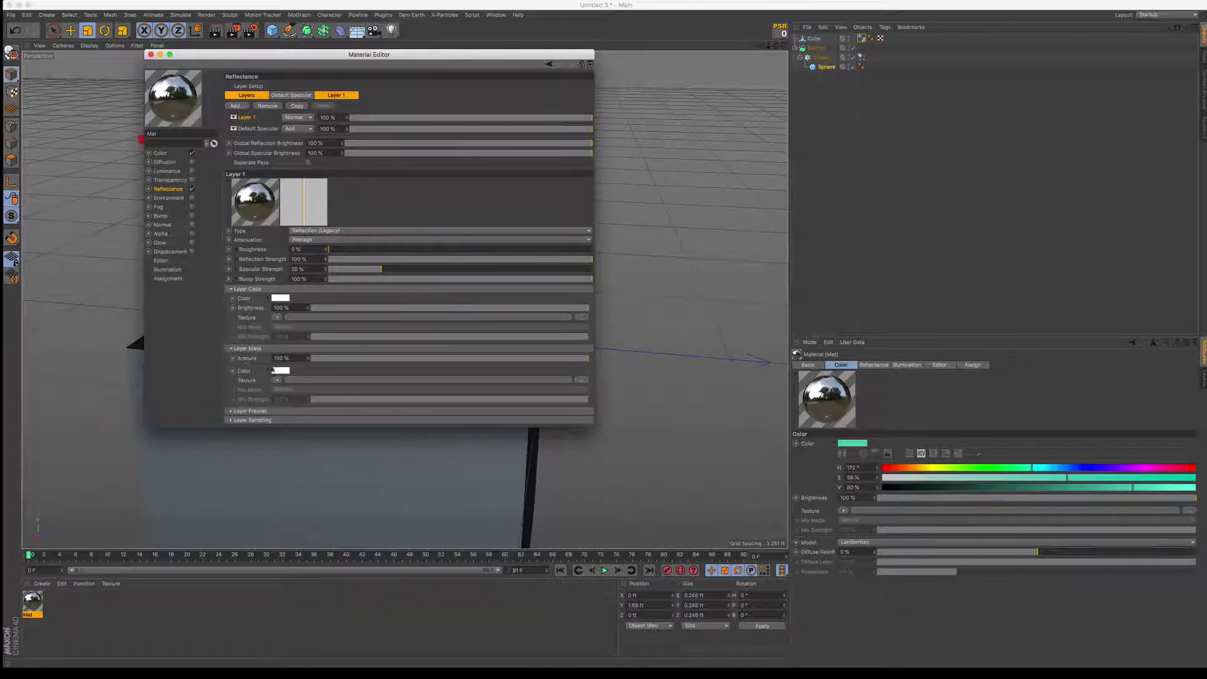
left_click(278, 379)
left_click(284, 475)
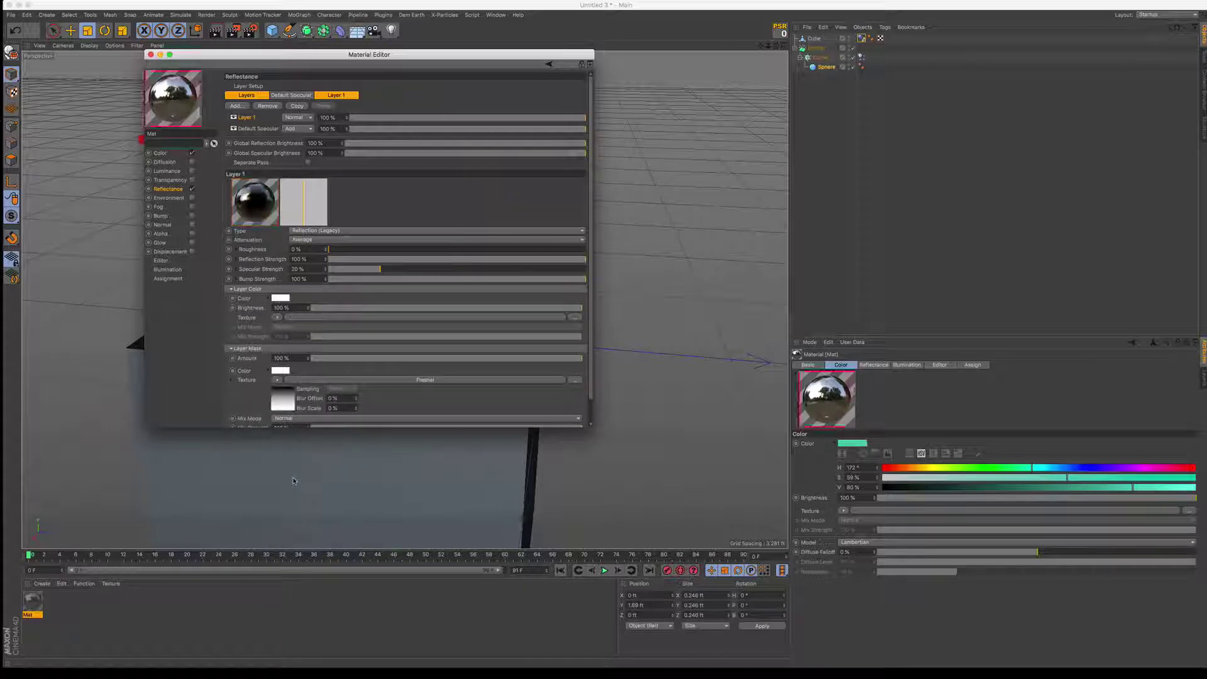
left_click(151, 54)
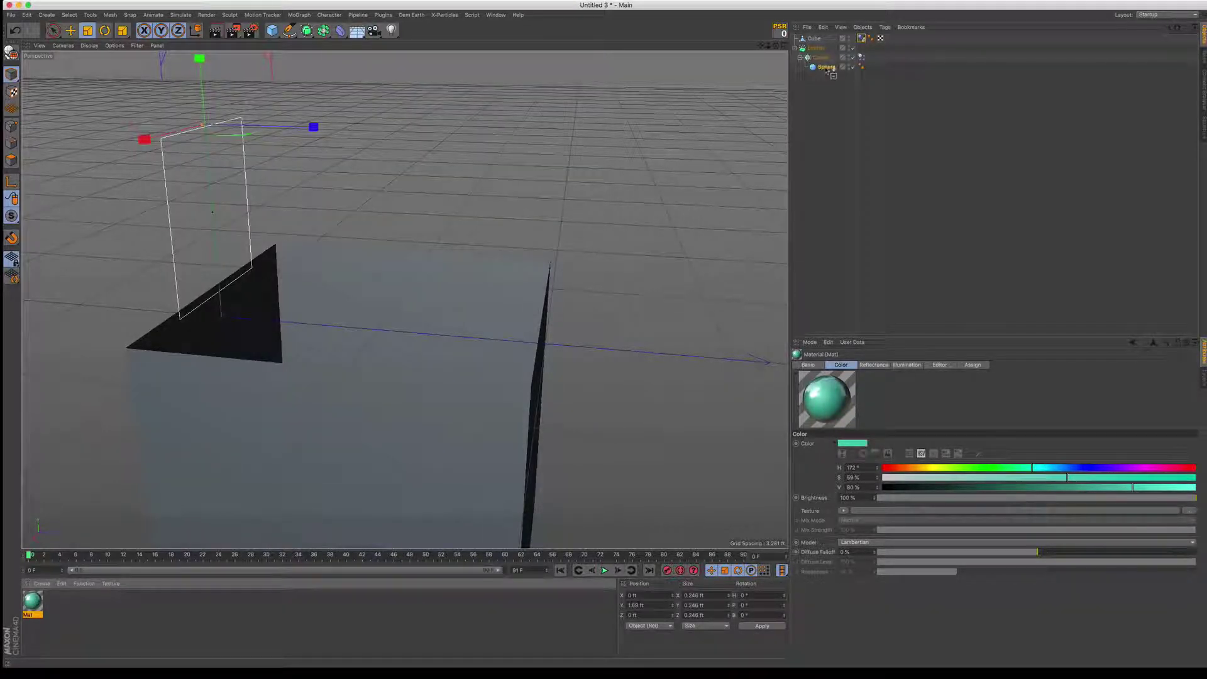
- Apply the green material to the Sphere and play the simulation, checking from several angles how the pellets fill the box
left_click_drag(827, 70, 827, 67)
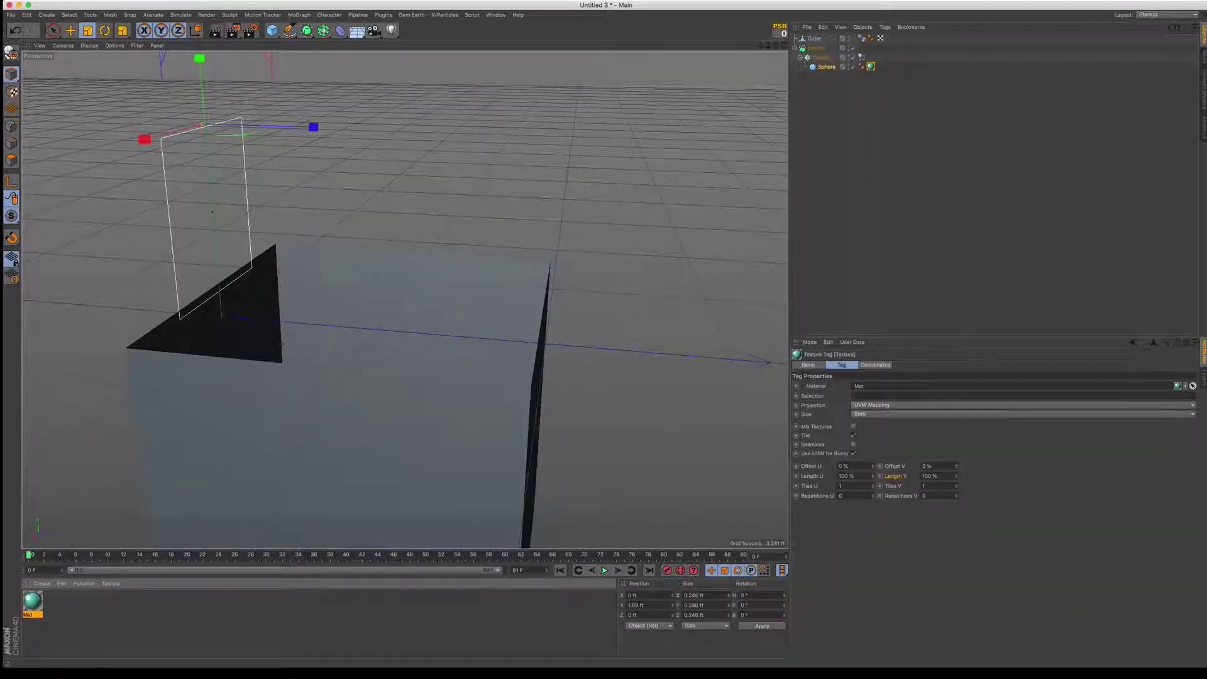
left_click(604, 570)
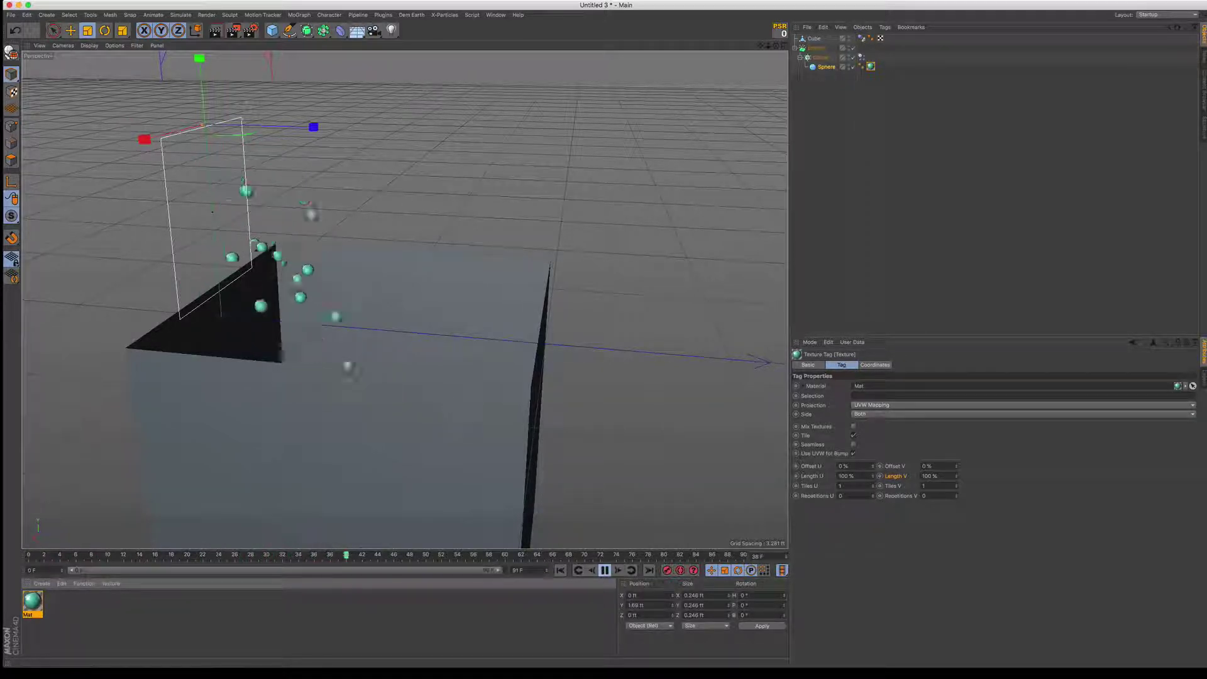
left_click_drag(388, 371, 439, 429, "alt")
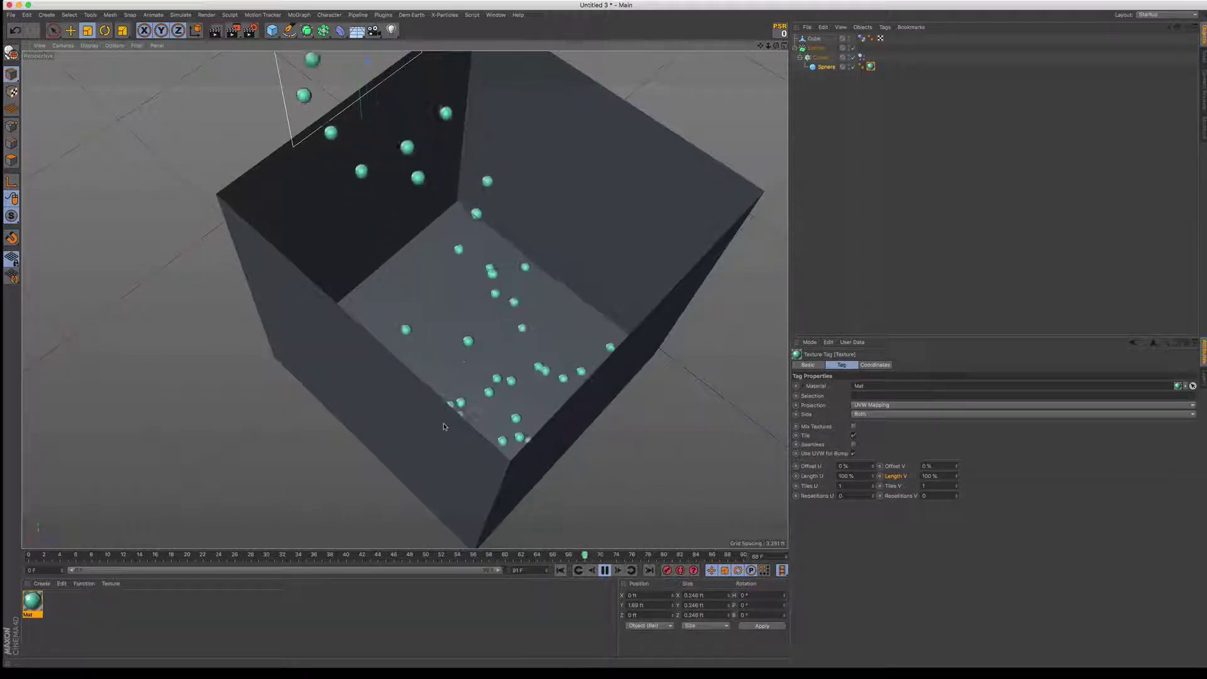
left_click_drag(443, 427, 536, 368, "alt")
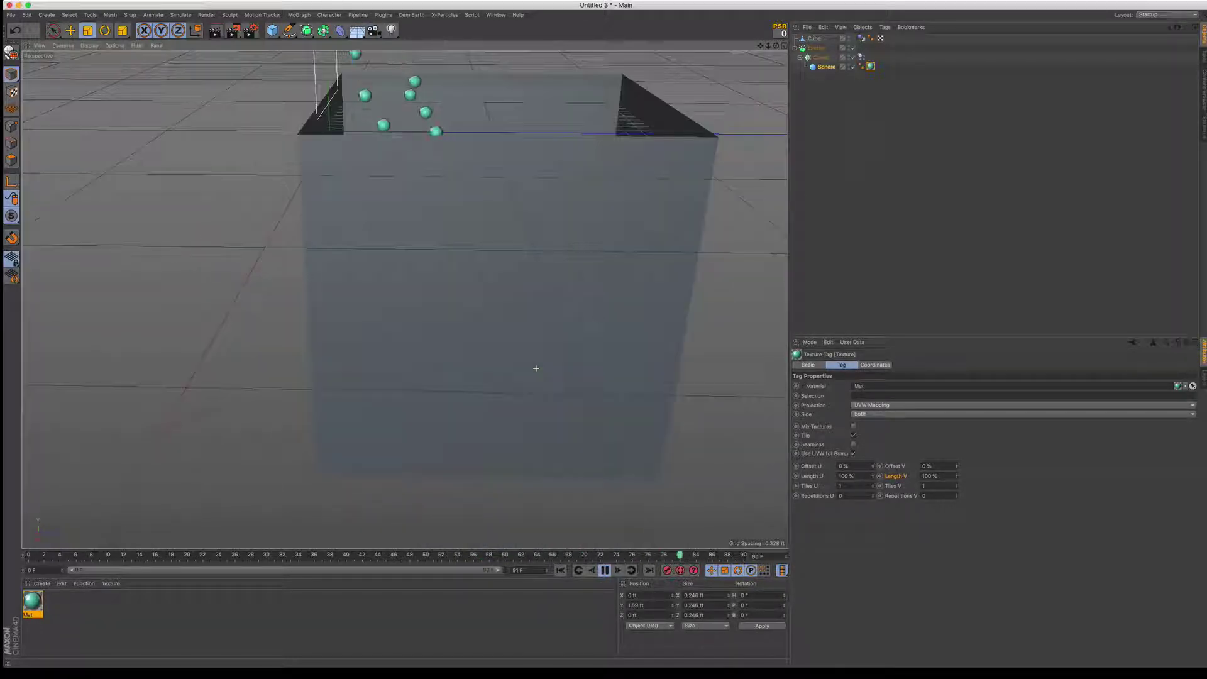
middle_click_drag(535, 368, 444, 423, "alt")
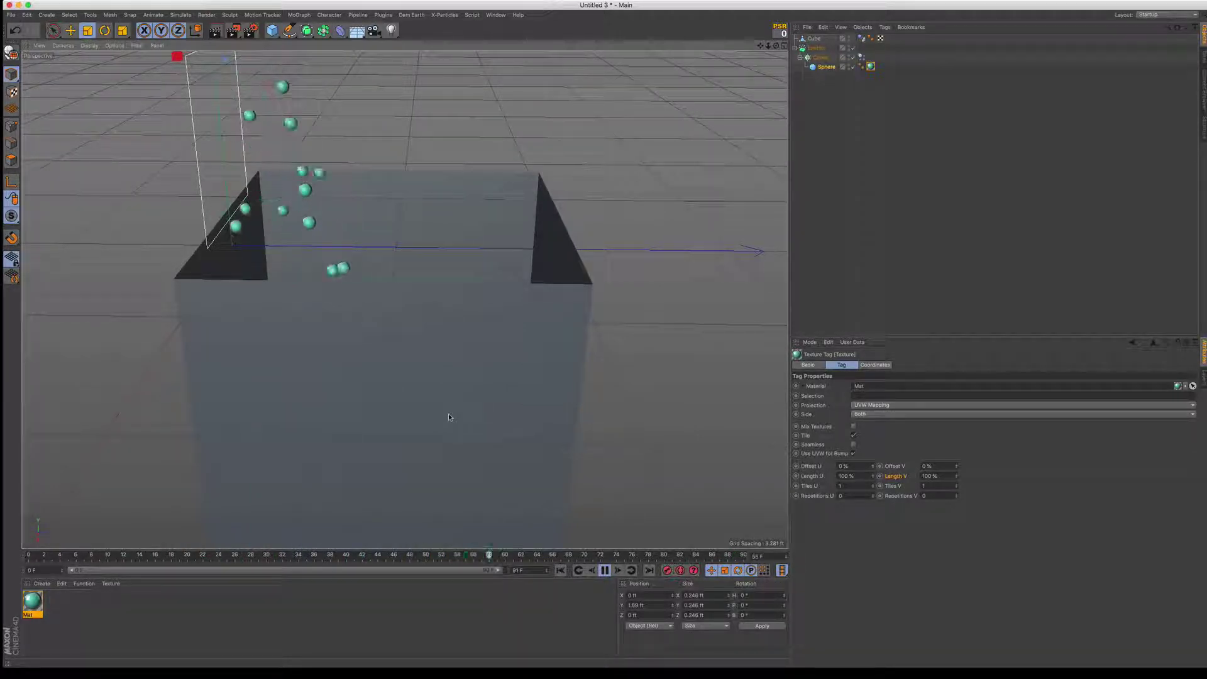
left_click(605, 570)
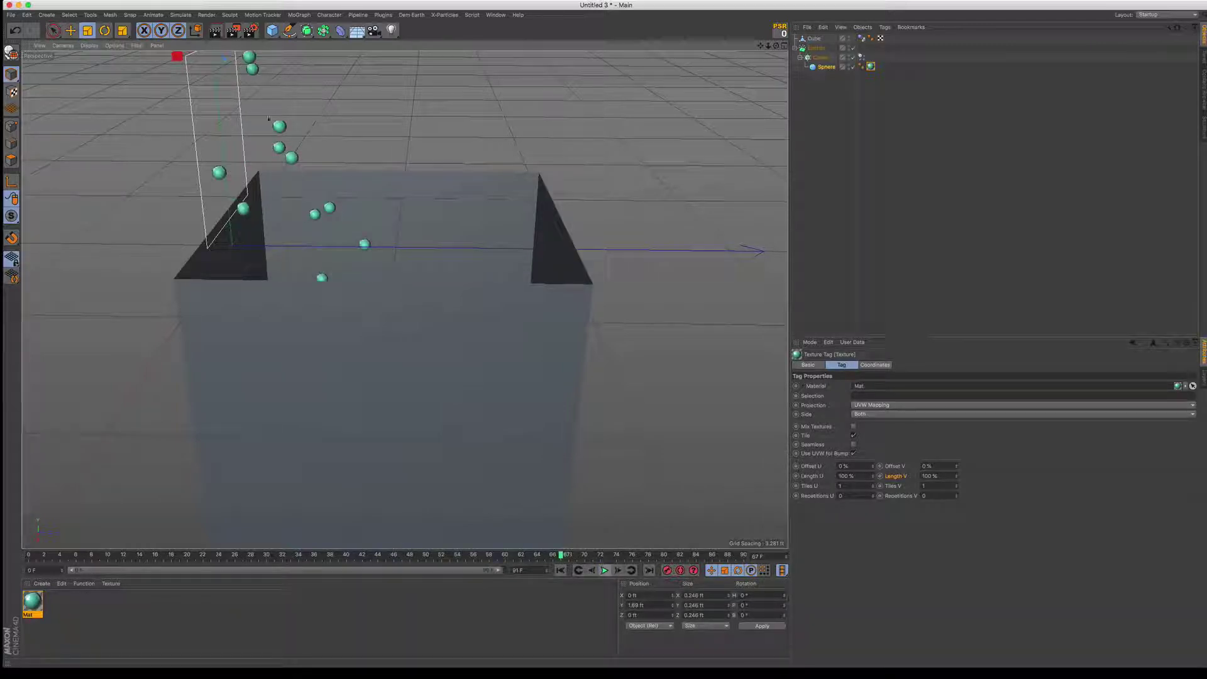
- Close the Untitled 3 project without saving its changes
left_click(12, 14)
left_click(38, 61)
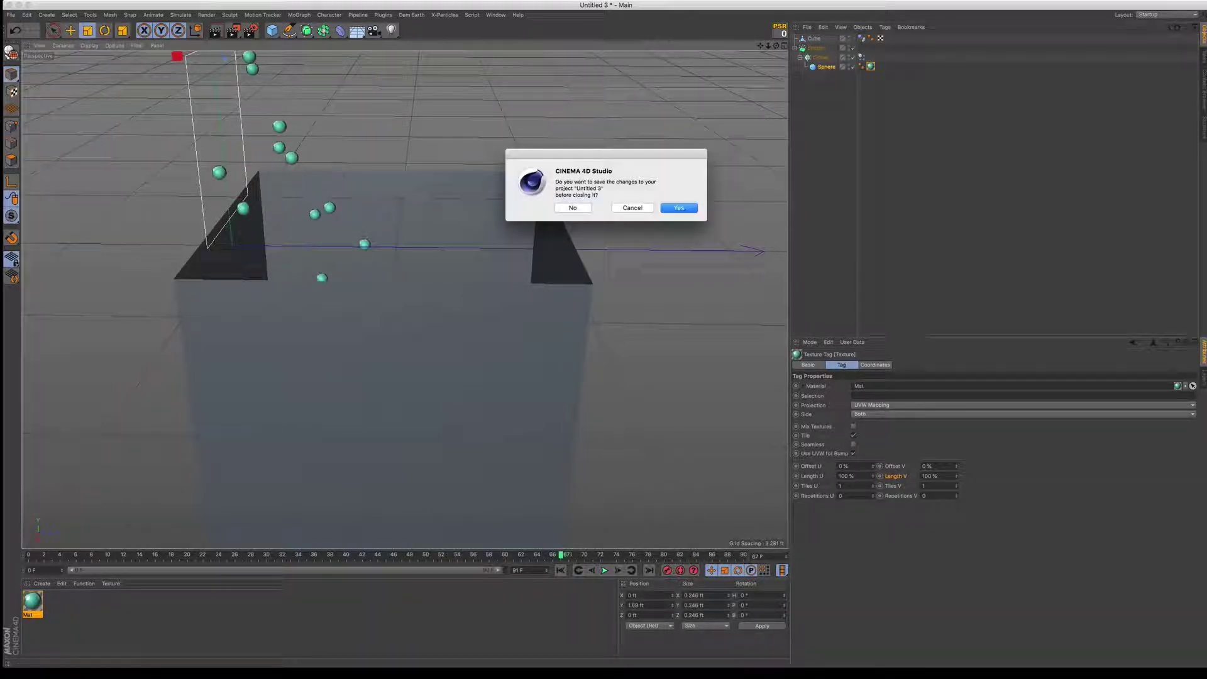
left_click(569, 209)
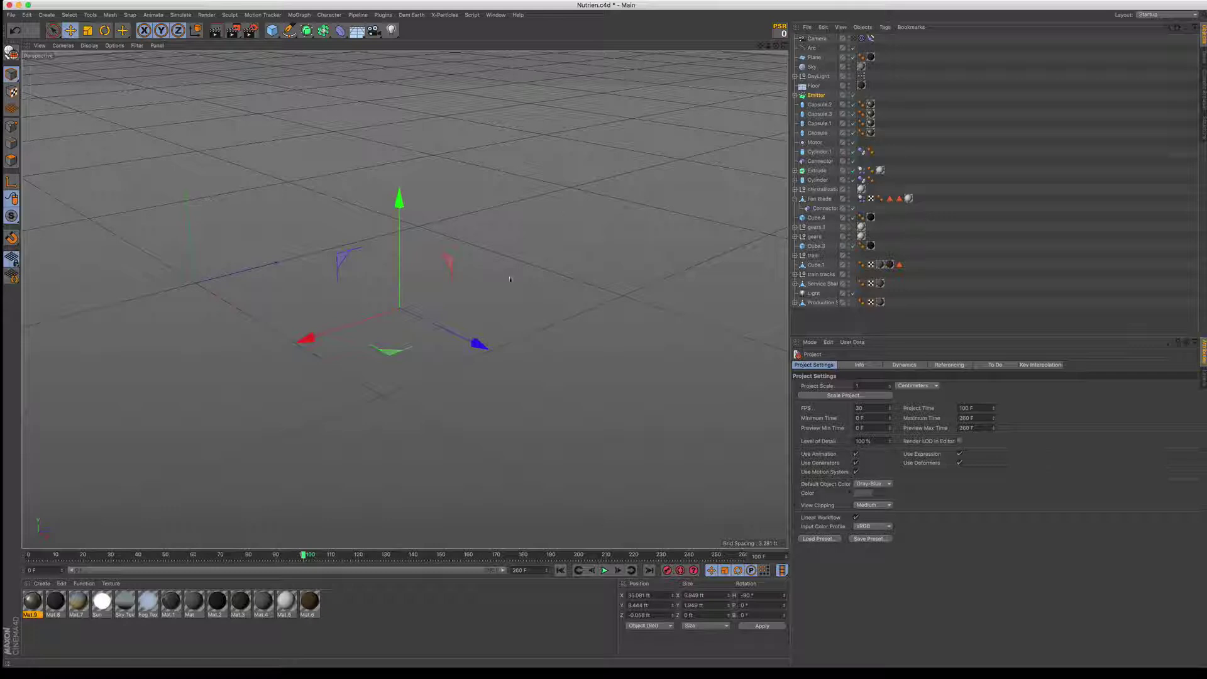
- Play the simulation in the Nutrien.c4d scene and examine how the emitter's pellets fall into the train wagon
scroll(409, 334, "up", 8)
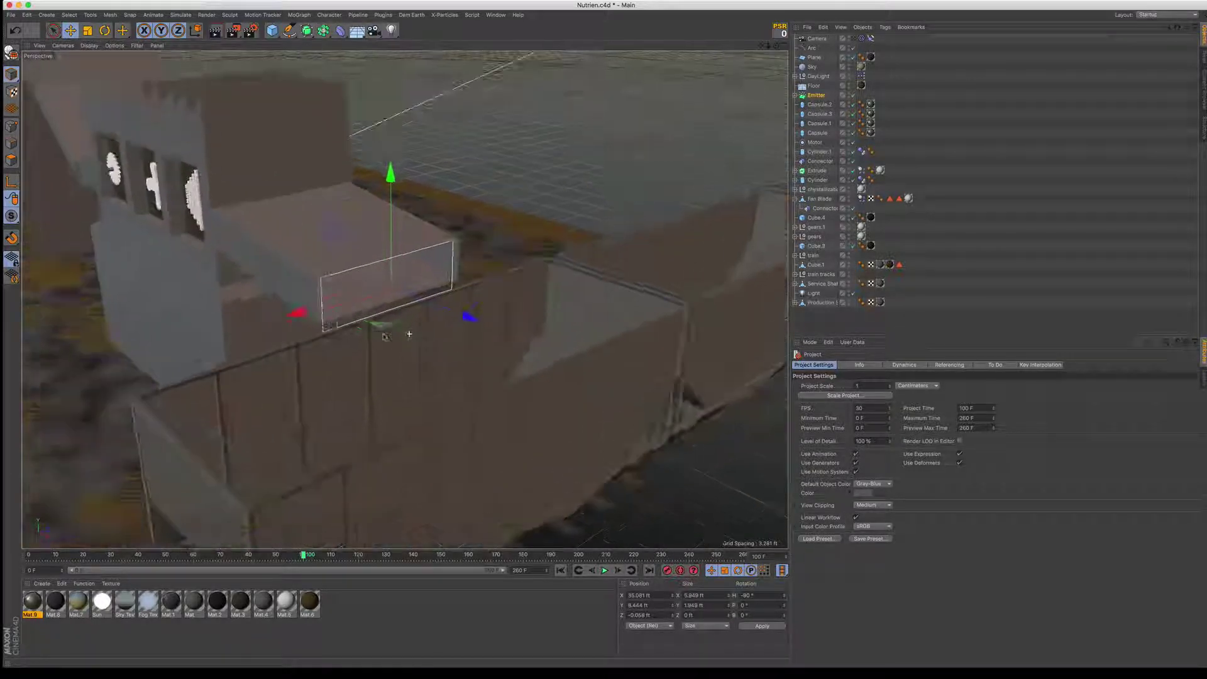
left_click_drag(410, 334, 458, 338, "alt")
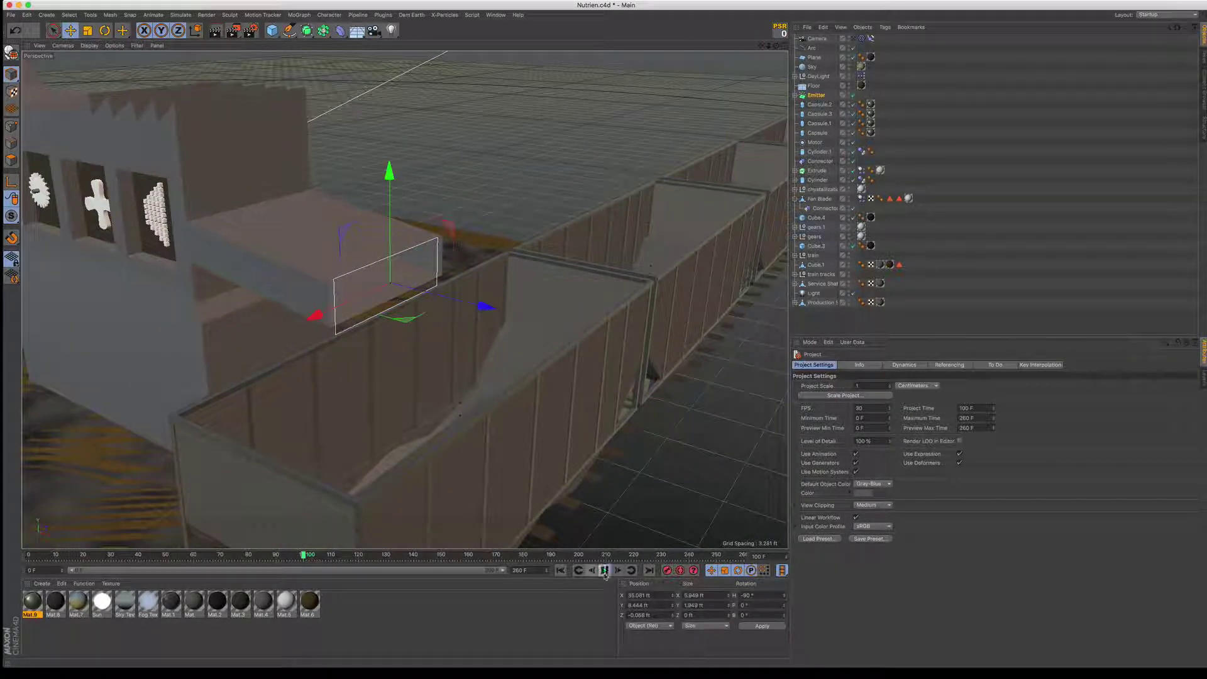
left_click(605, 572)
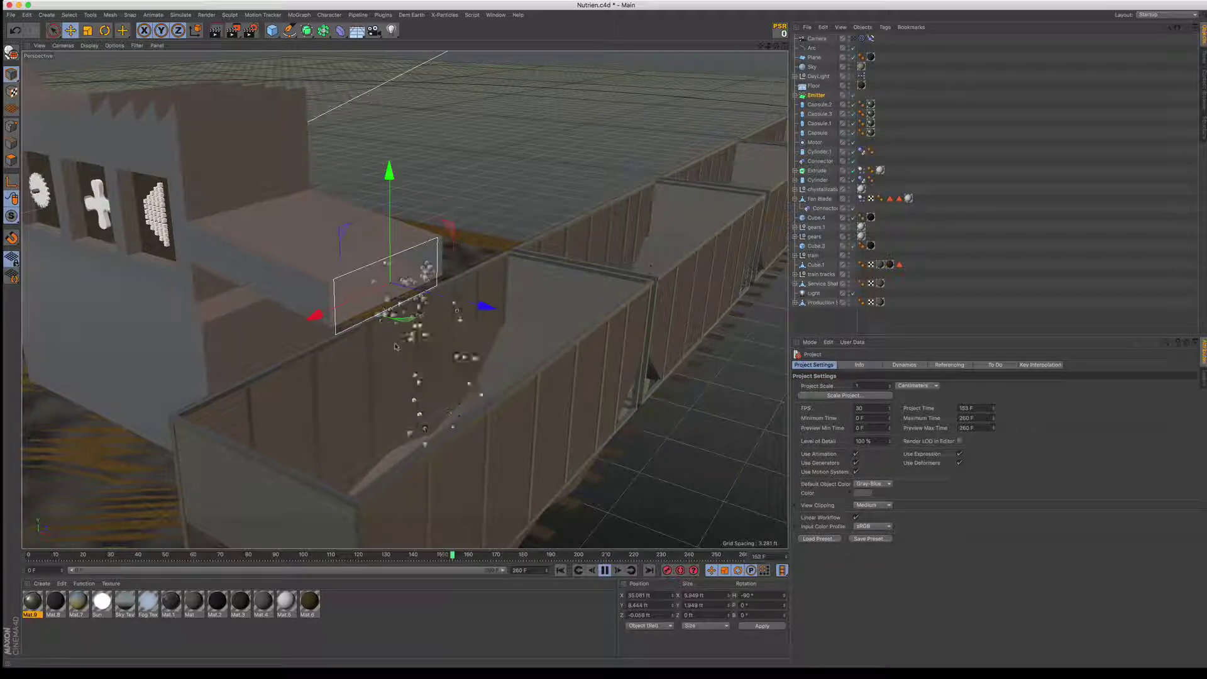
left_click_drag(400, 341, 432, 331, "alt")
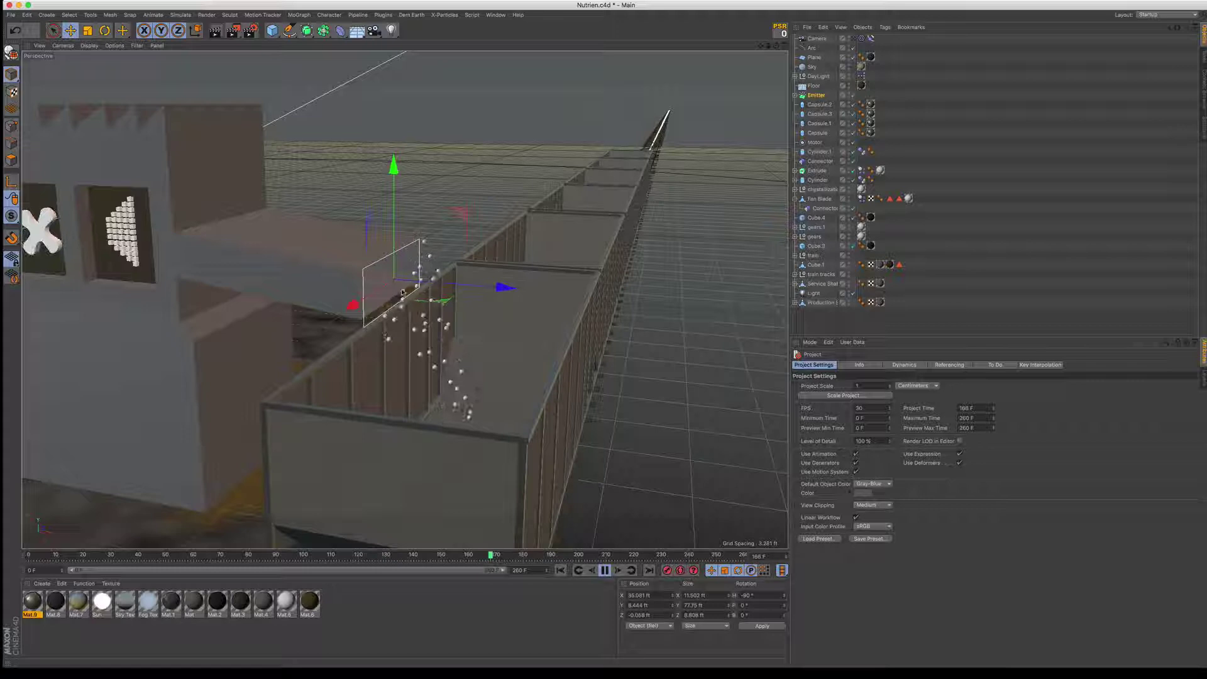